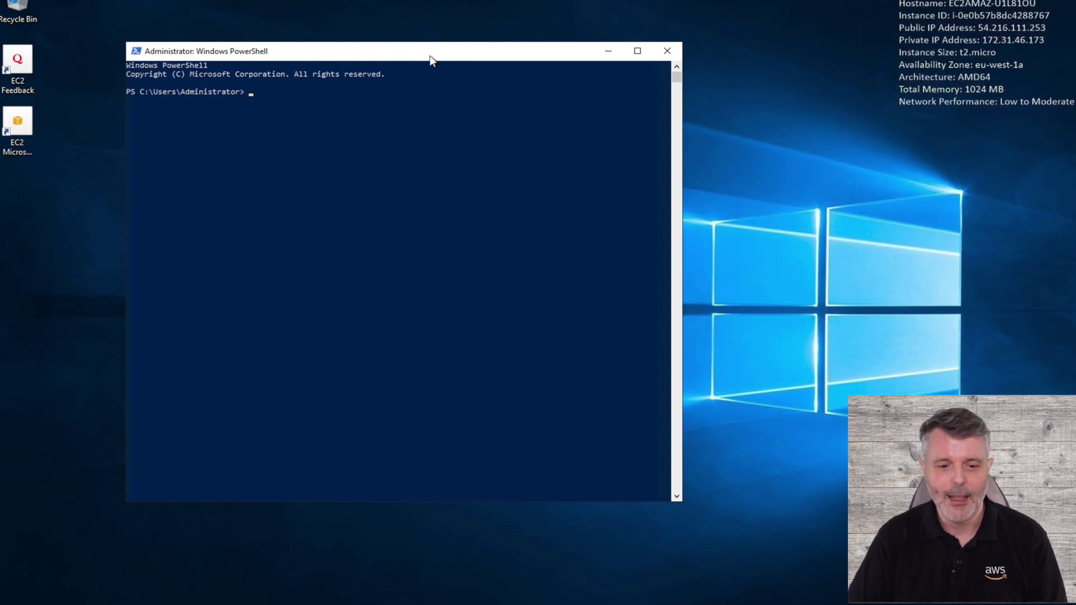
Enlarge the PowerShell console font to size 36 in the console properties.
left_click(136, 51)
left_click(164, 187)
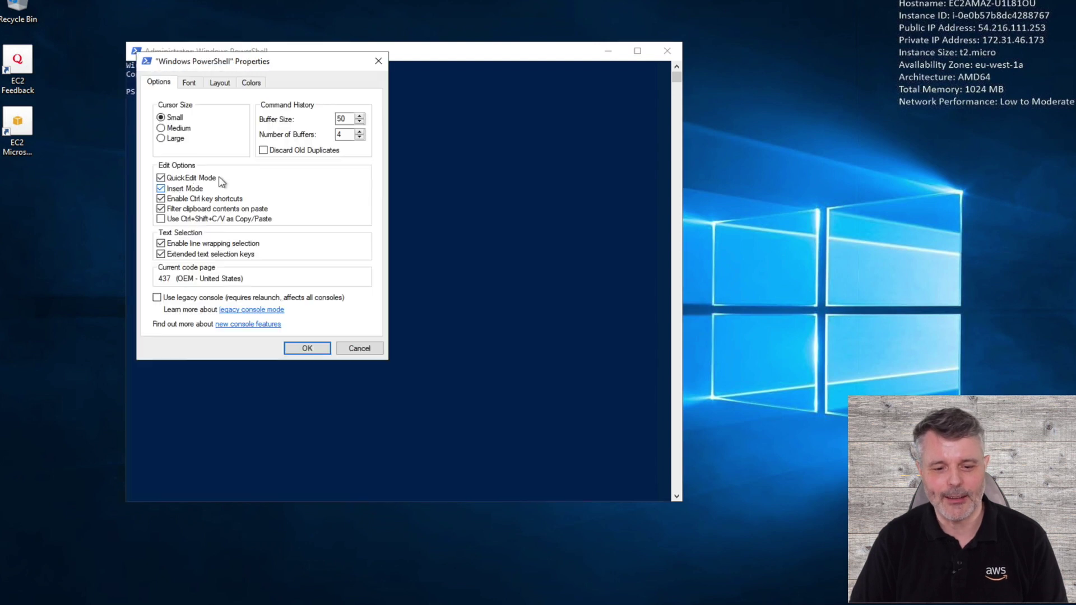
left_click(189, 82)
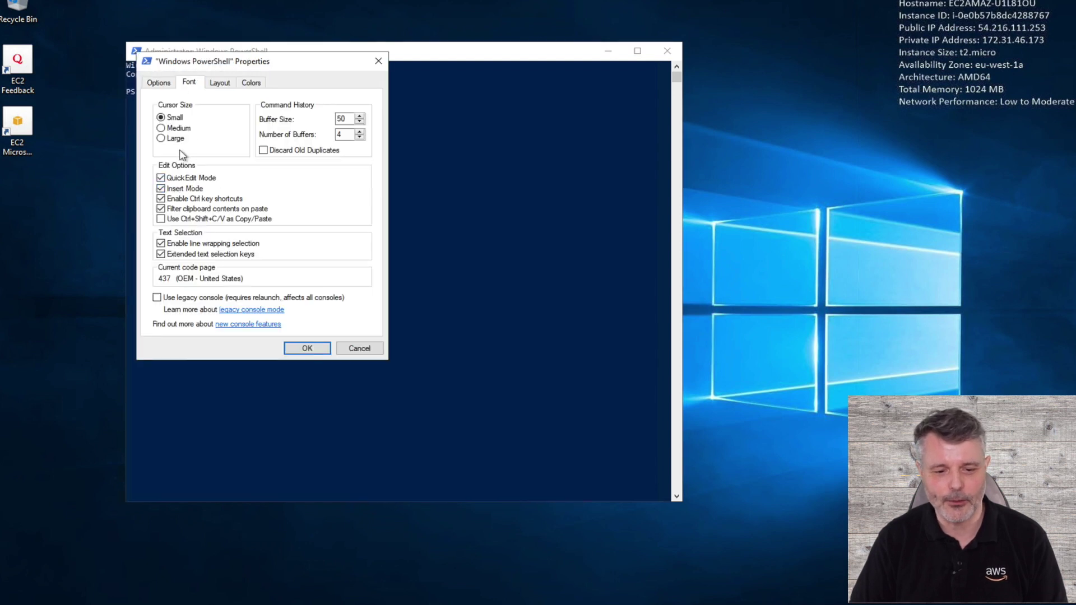
left_click(166, 175)
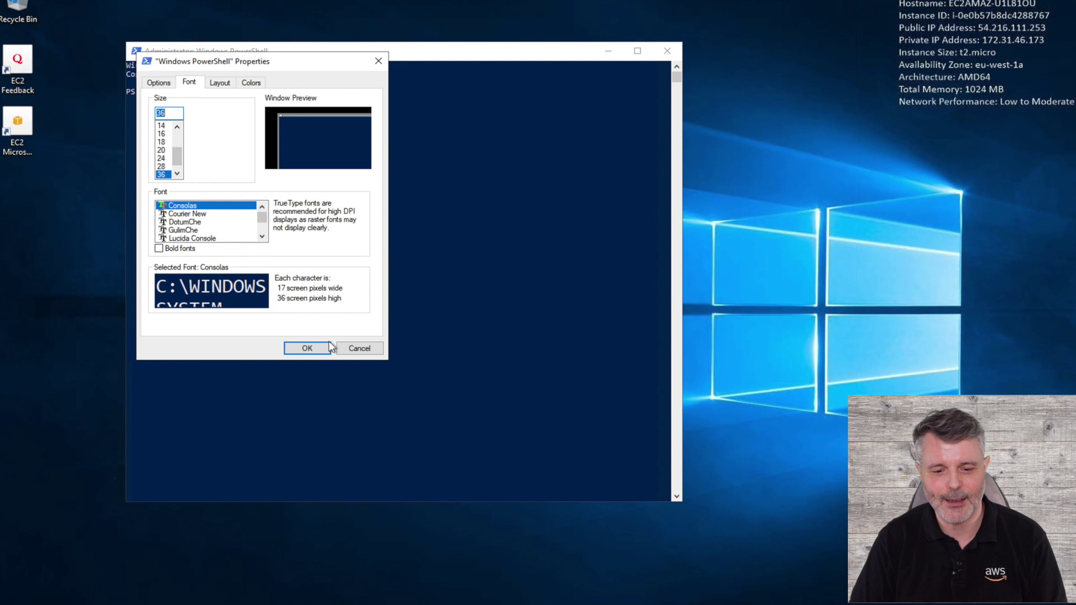
left_click(314, 349)
Run control ncpa.cpl to open Network Connections and show the Ethernet status.
left_click(385, 303)
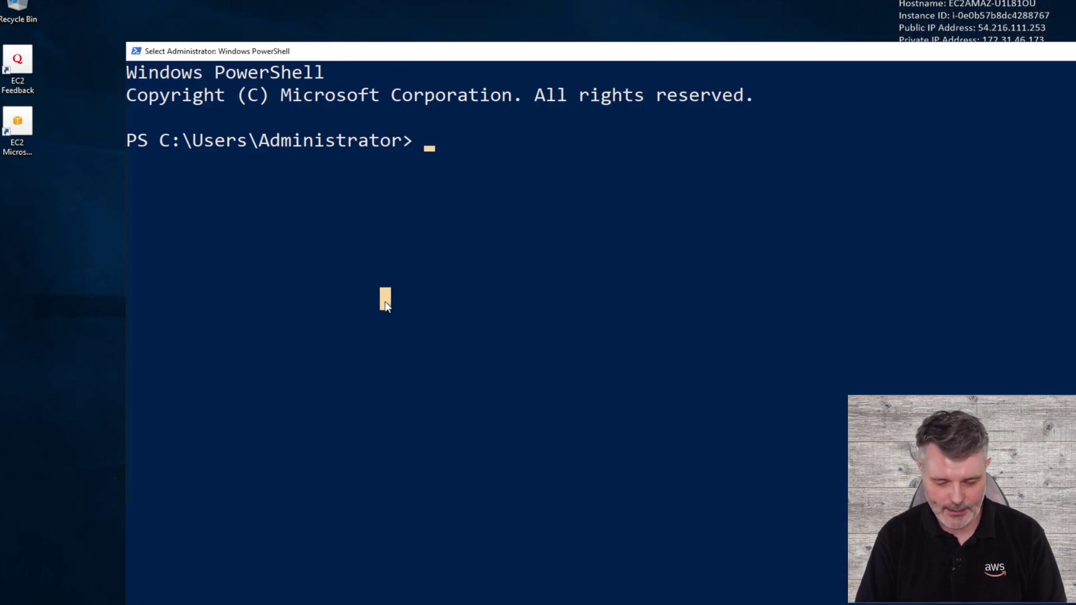
type("control ")
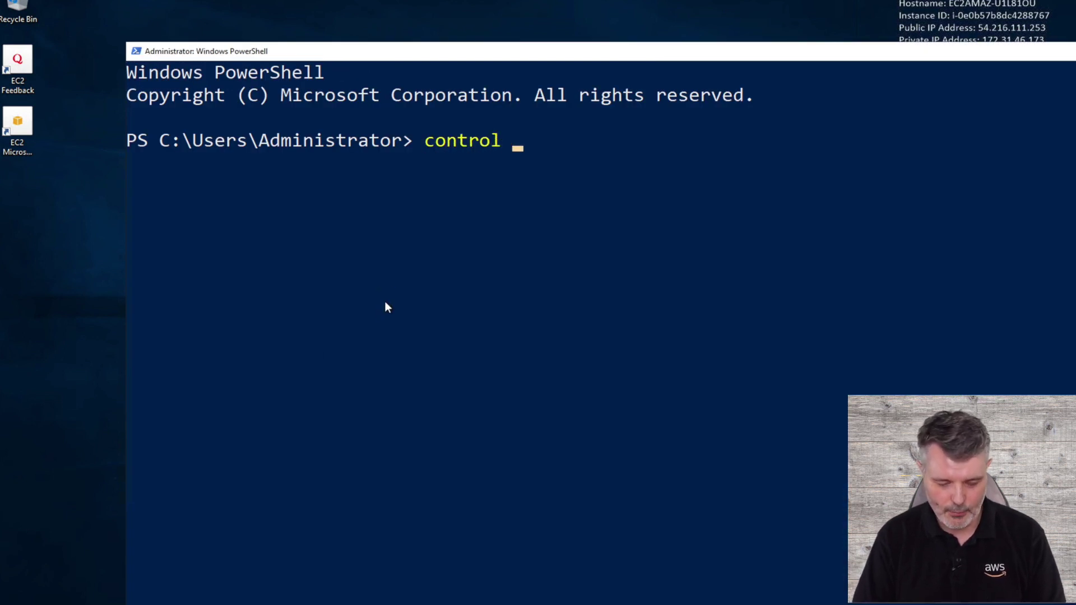
type("ncpa")
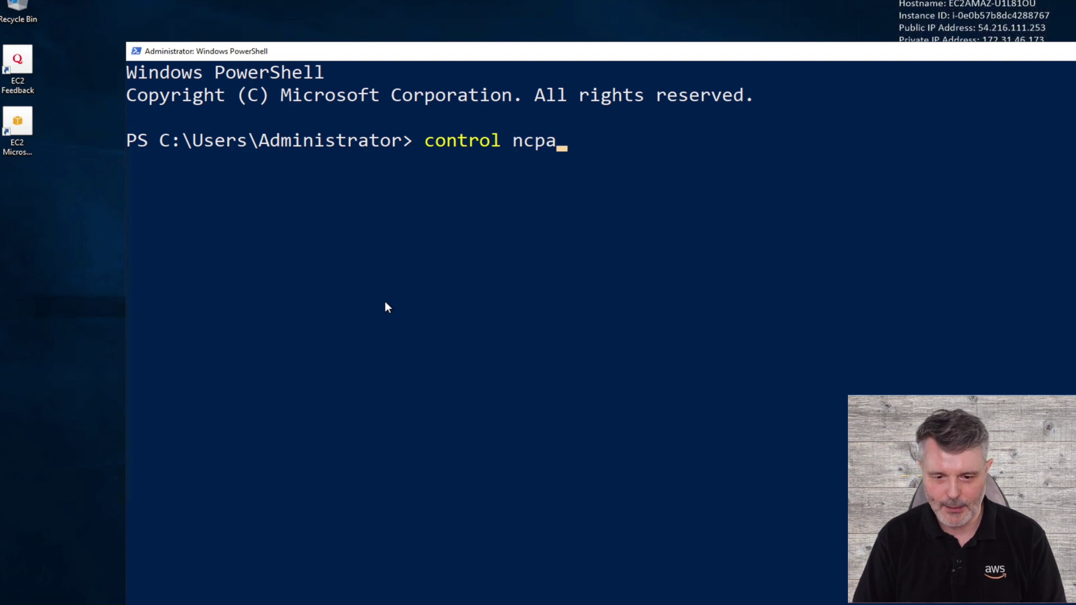
type(".cpl")
key("Return")
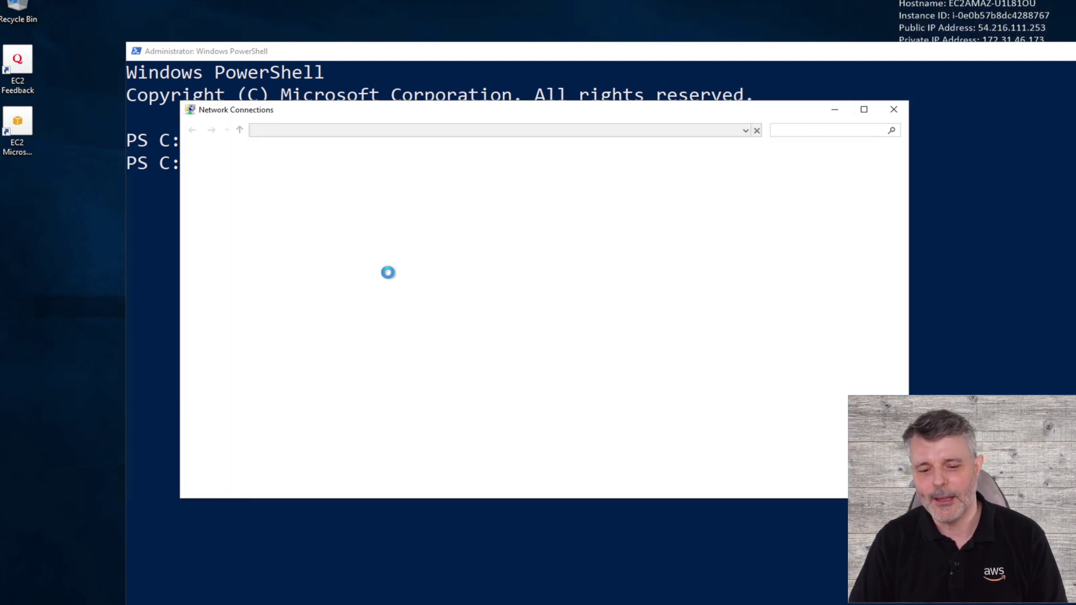
double_click(257, 188)
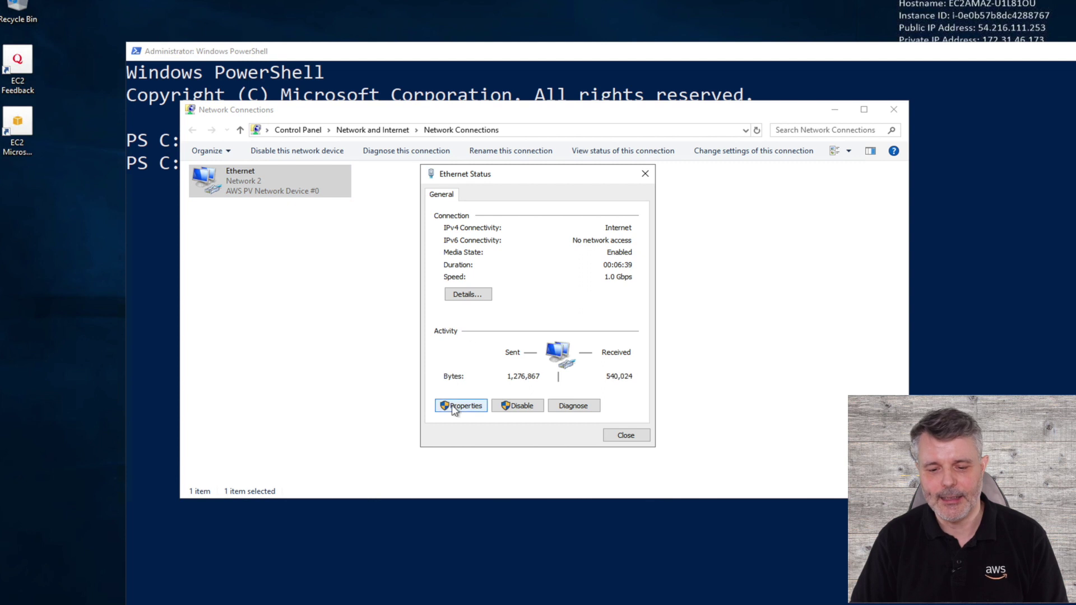
Set Ethernet's TCP/IPv4 properties to use manually specified DNS server addresses, then return to the browser.
left_click(453, 406)
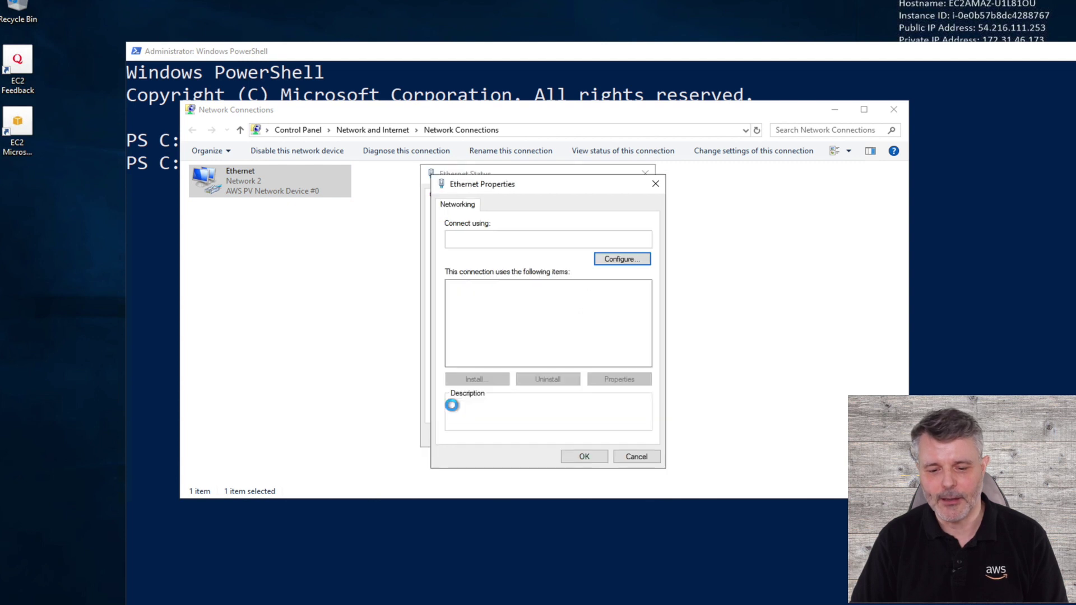
left_click(527, 318)
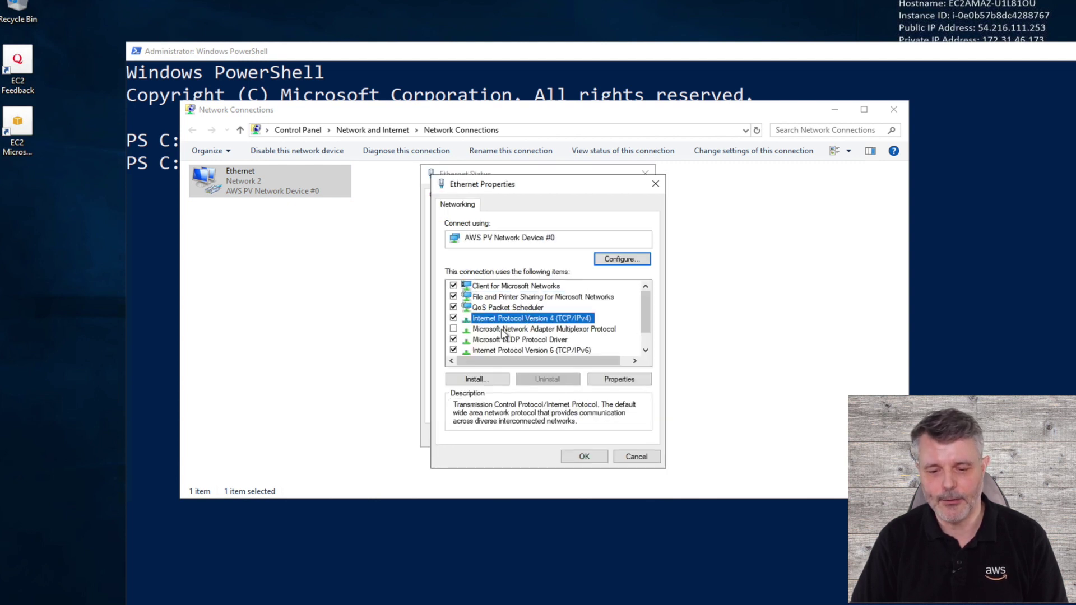
left_click(621, 381)
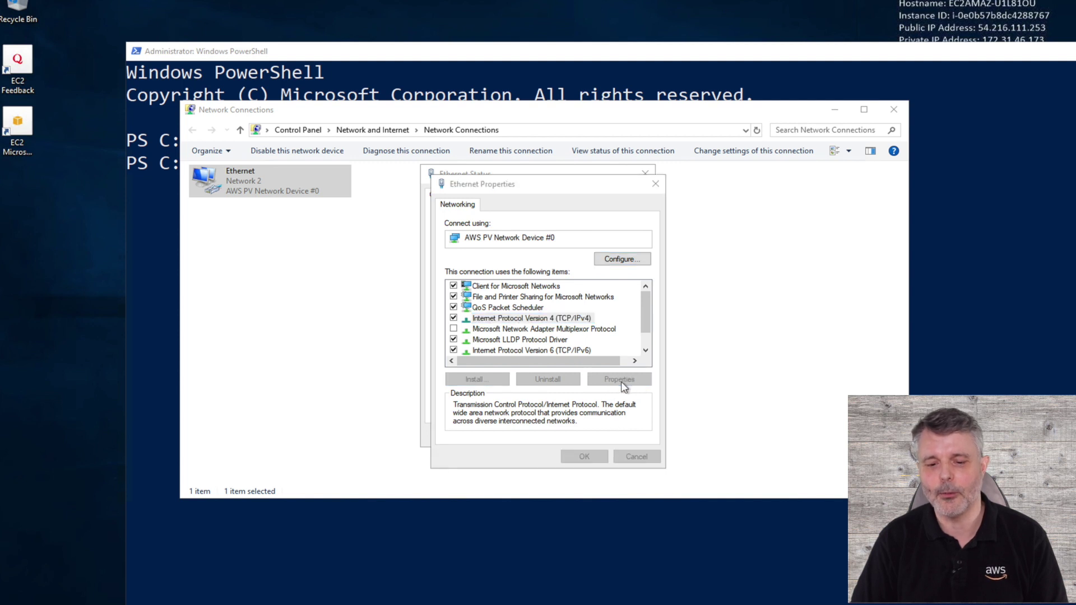
left_click(548, 408)
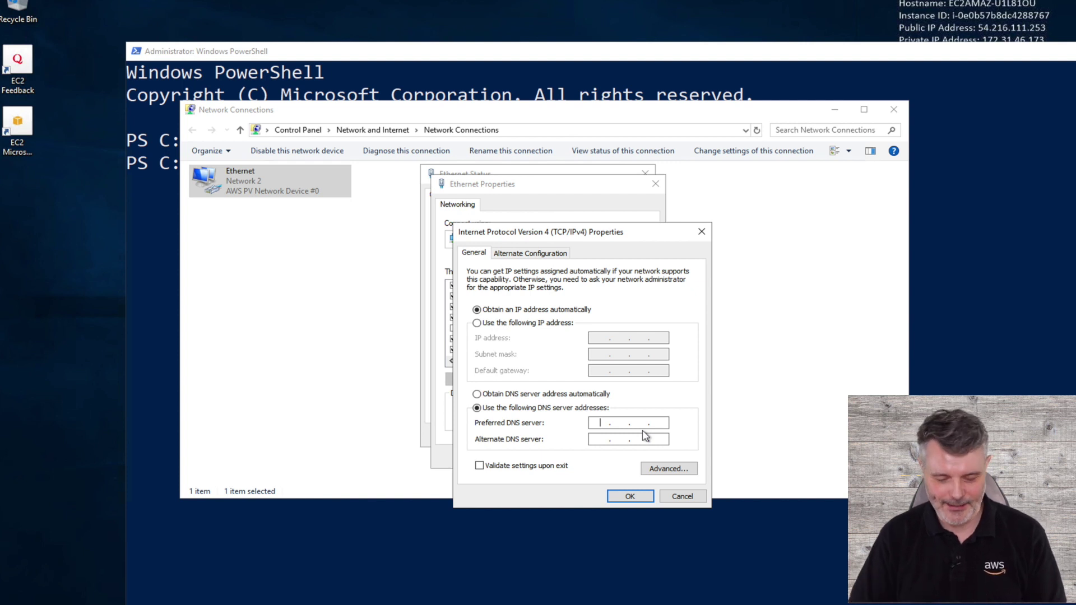
key("ctrl+Left")
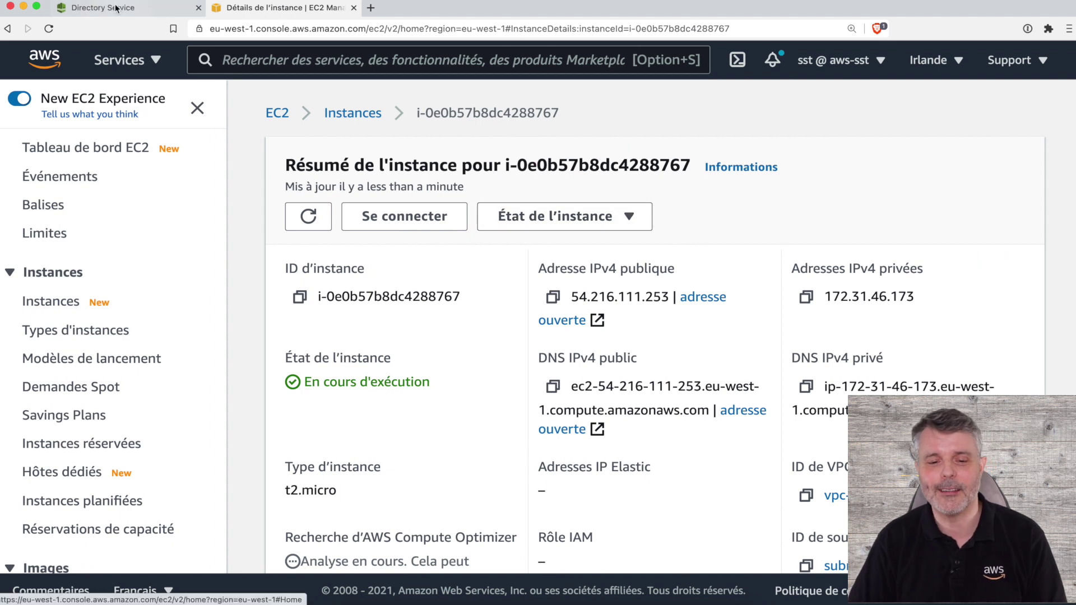
Copy the directory's first DNS address 172.31.24.189 into the Preferred DNS server field.
left_click(128, 7)
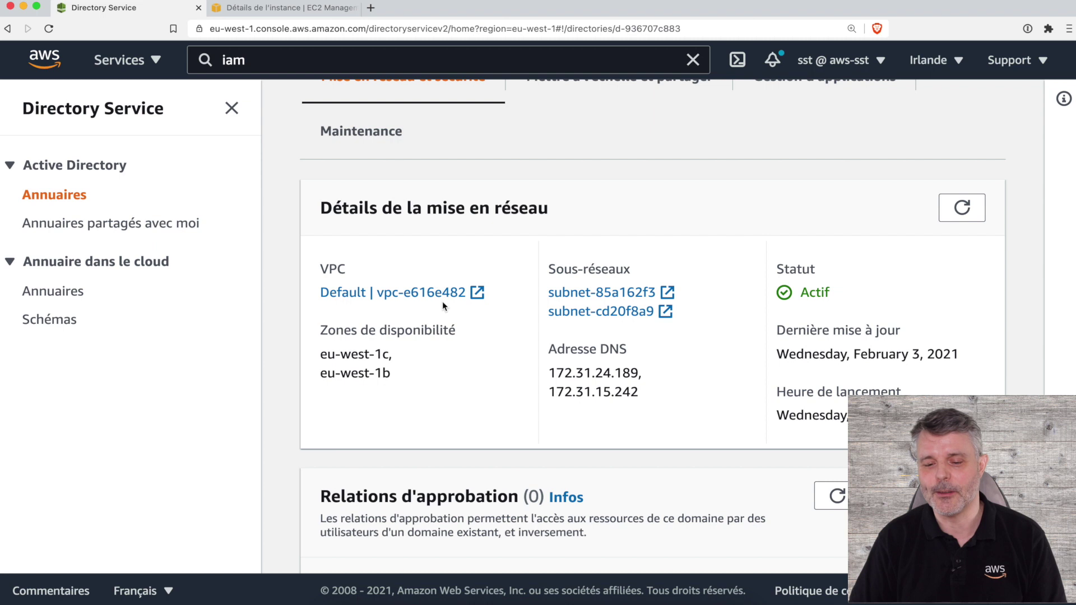
scroll(442, 305, "down", 1)
scroll(442, 302, "up", 8)
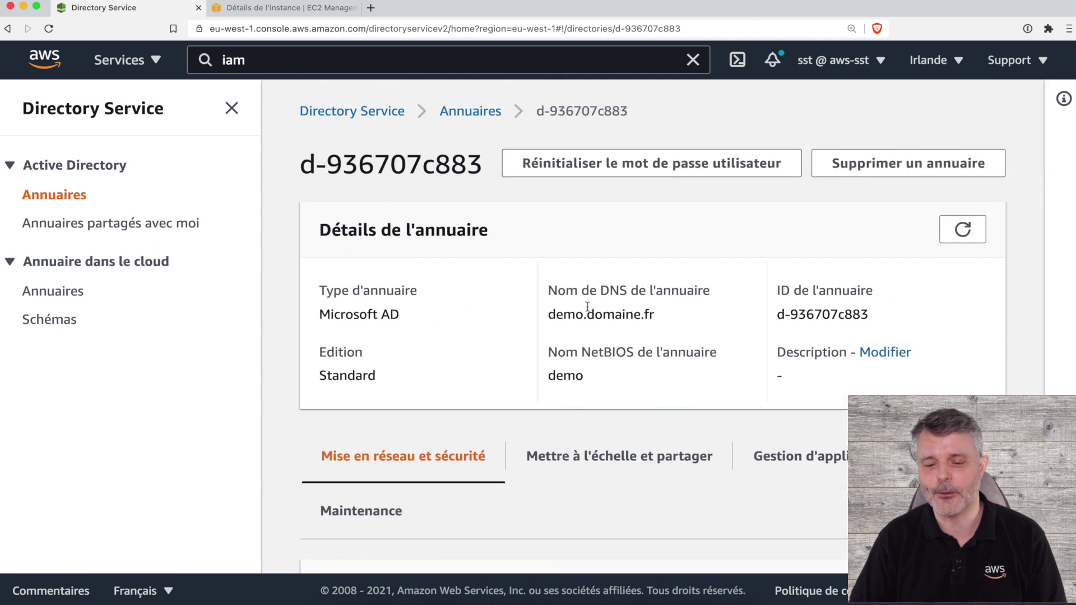
triple_click(596, 317)
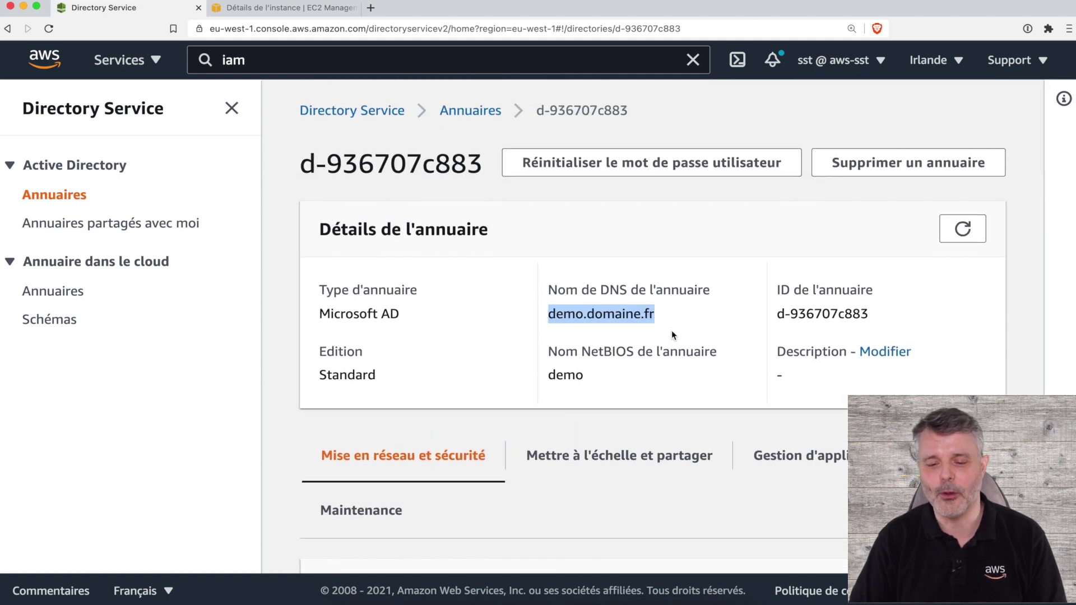
scroll(671, 333, "down", 6)
left_click_drag(551, 317, 638, 317)
key("super+c")
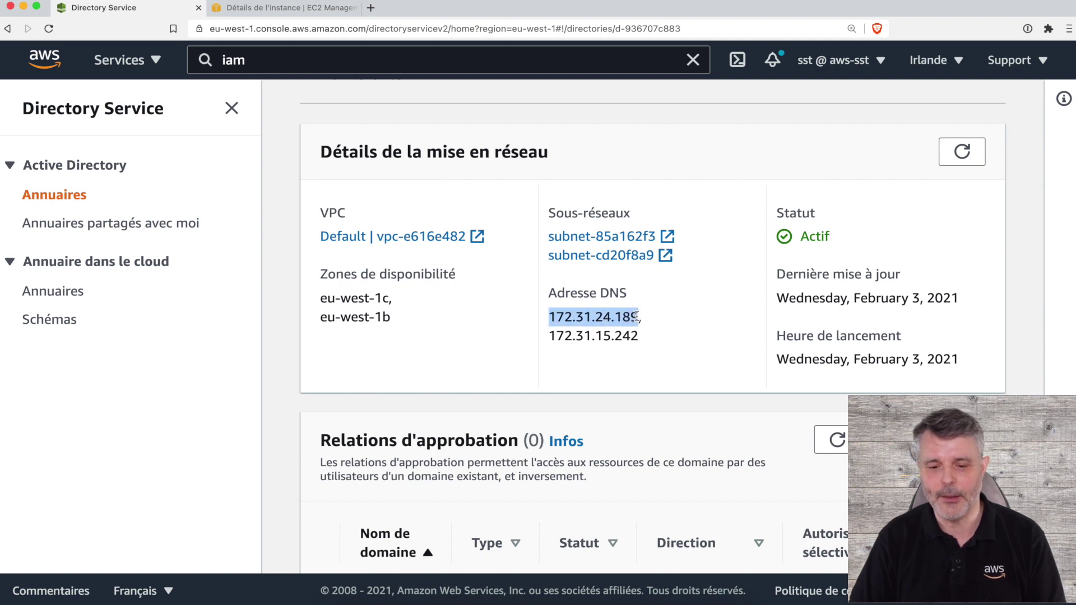
key("super+Tab")
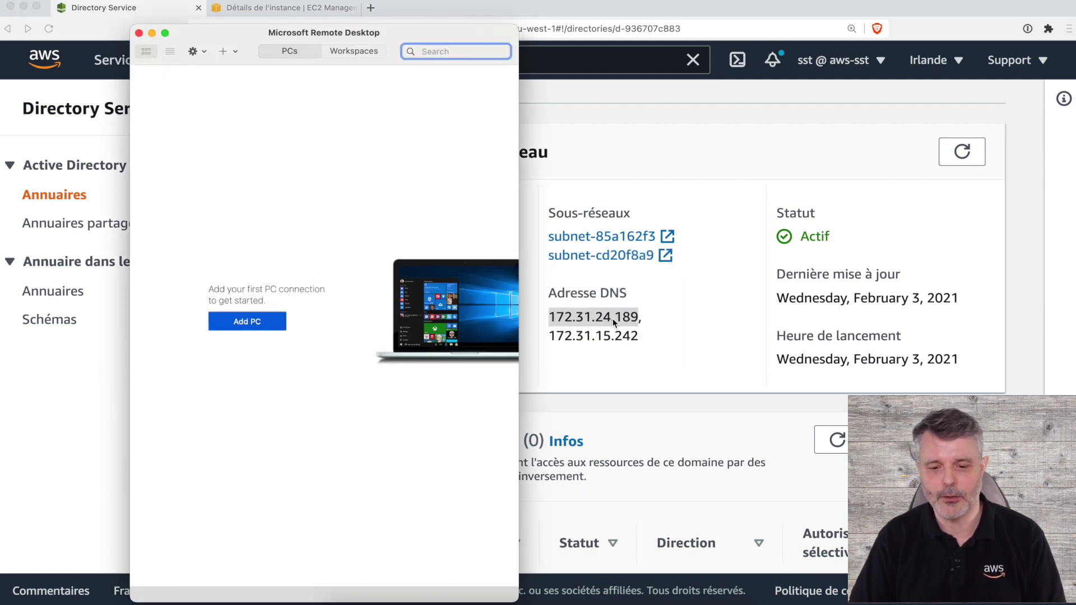
key("super+Tab")
key("super+Tab")
key("super+Tab")
key("super+Tab")
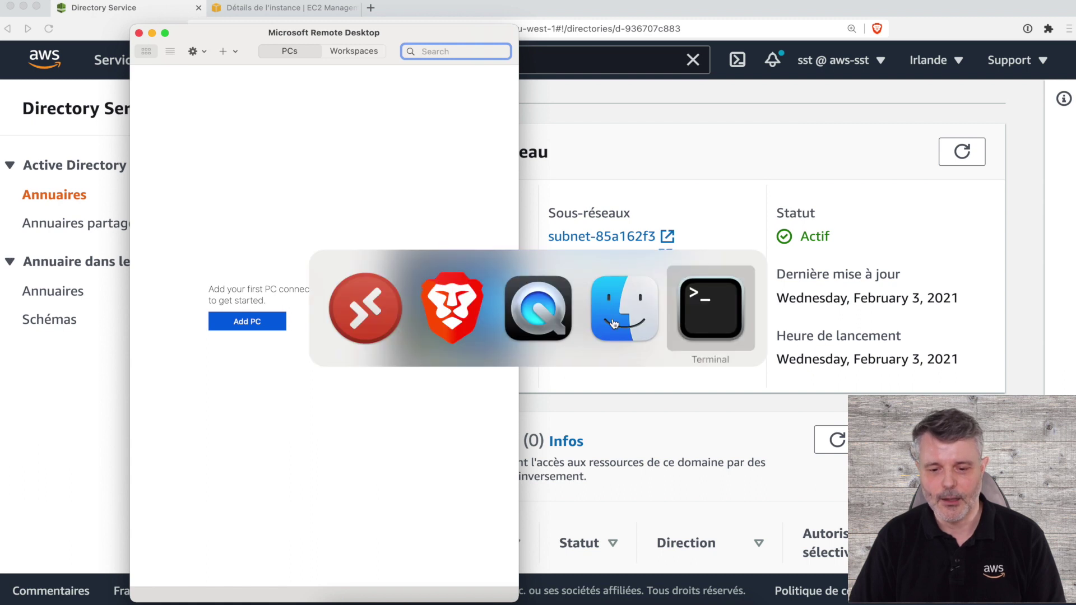
key("super+Tab")
left_click(625, 562)
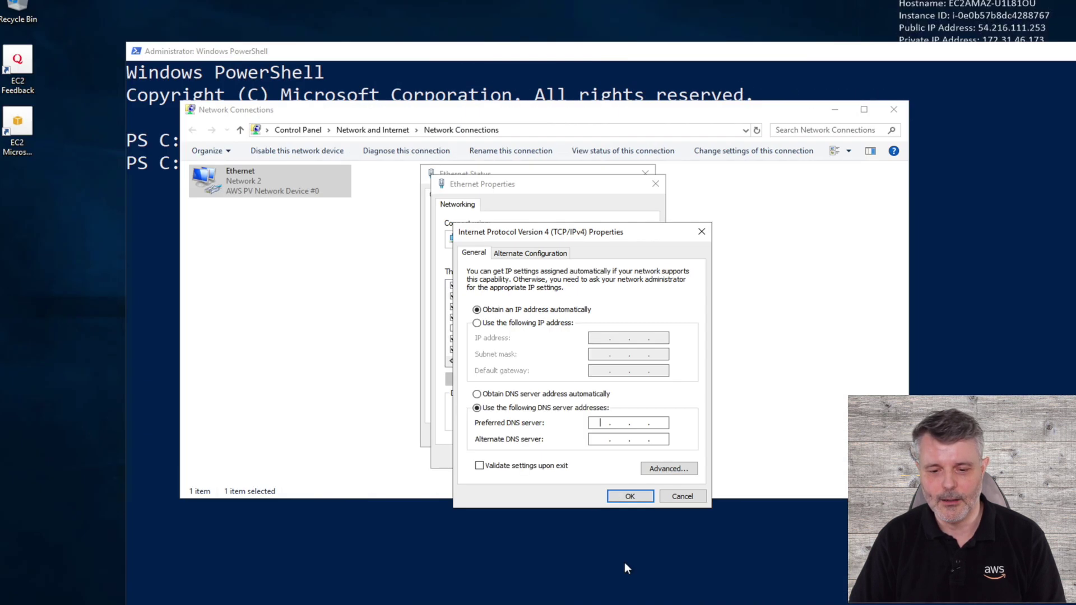
key("super+v")
Copy the second DNS address 172.31.15.242 into the Alternate DNS server field.
key("ctrl+Left")
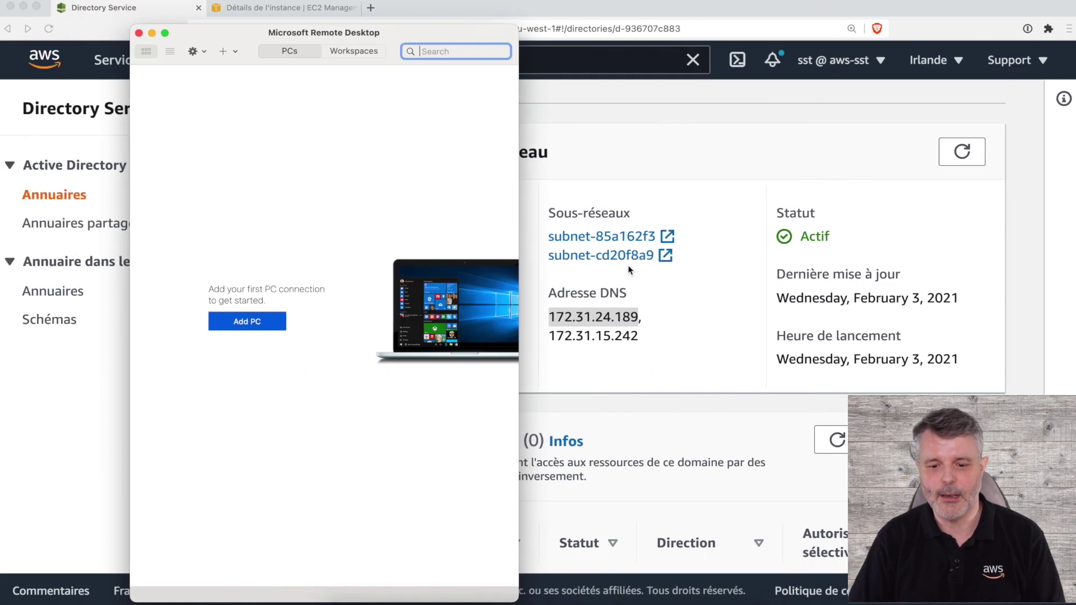
left_click(644, 316)
left_click(553, 335)
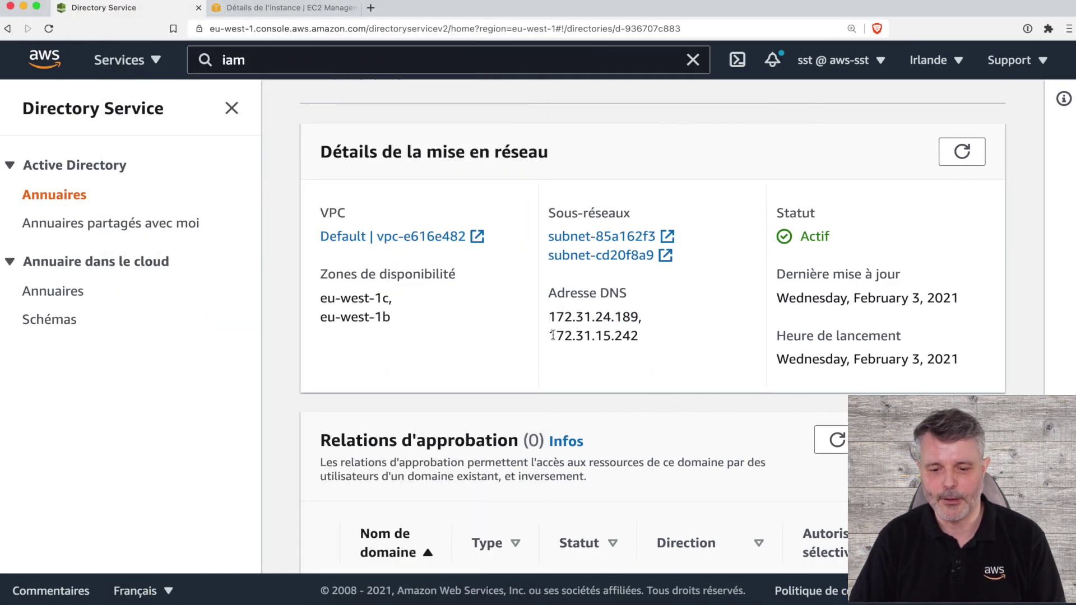
left_click_drag(551, 335, 639, 336)
key("ctrl+c")
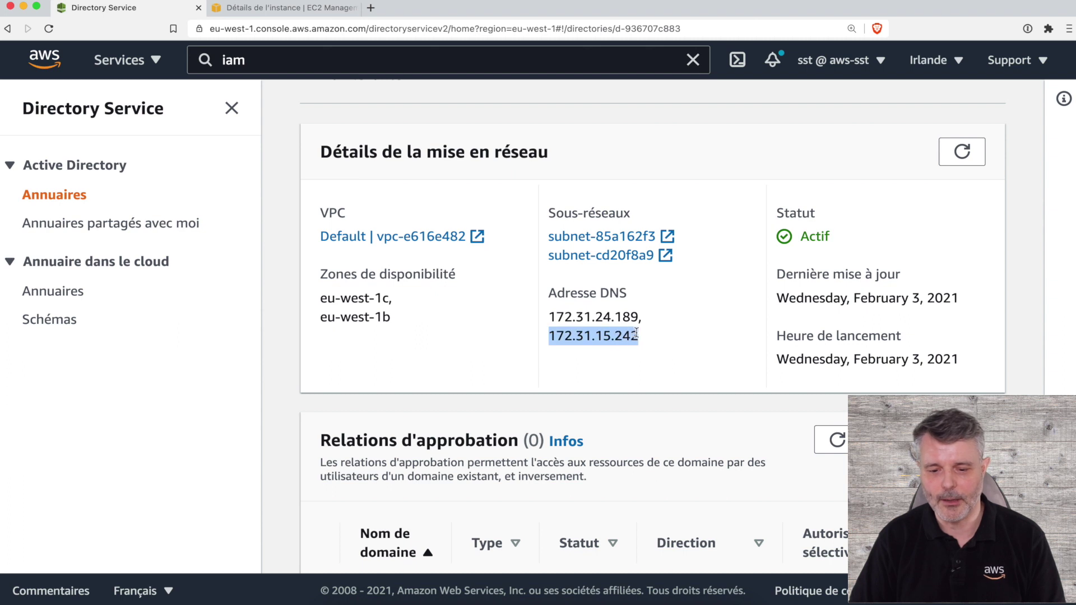
key("super+Tab")
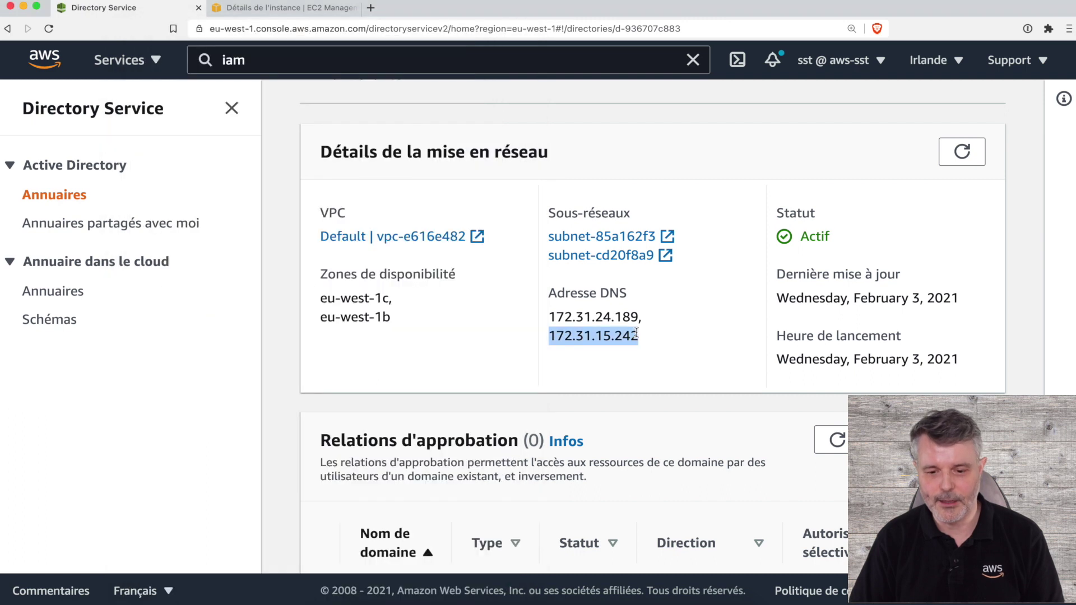
key("ctrl+Right")
key("super")
key("super")
left_click(639, 439)
key("ctrl+v")
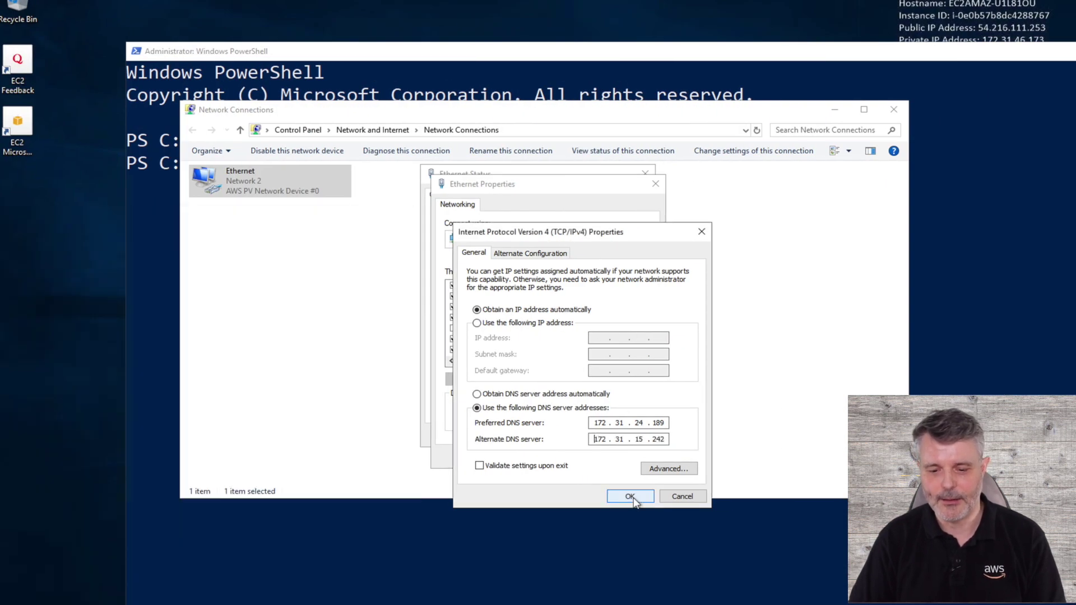
Apply the DNS settings, close Network Connections, and type control sysdm.cpl in PowerShell.
left_click(630, 496)
left_click(590, 463)
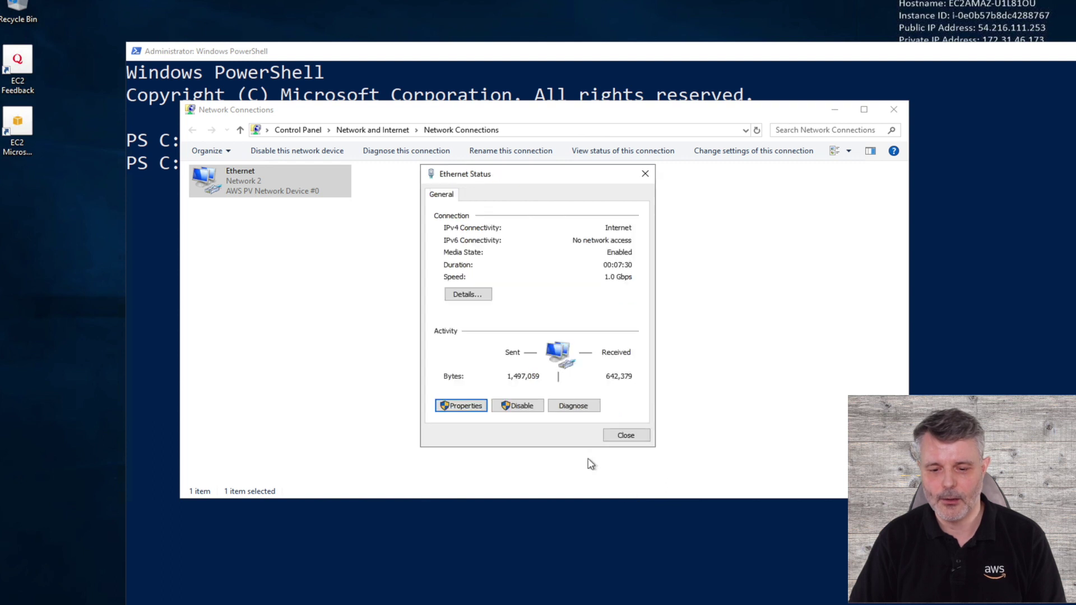
left_click(626, 436)
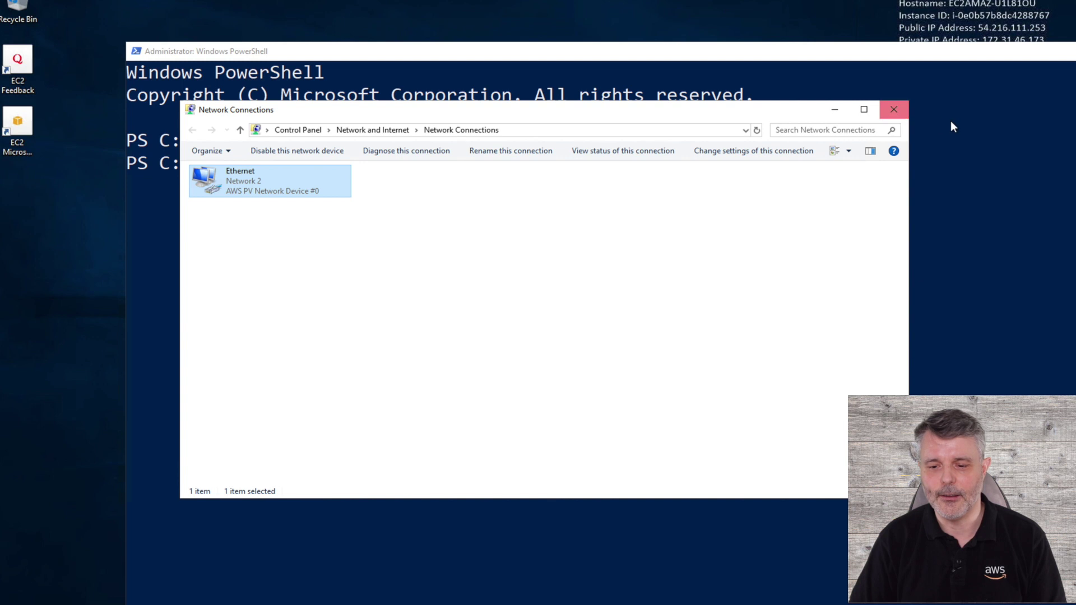
key("alt+F4")
left_click(725, 153)
type("control sysdm.cpl")
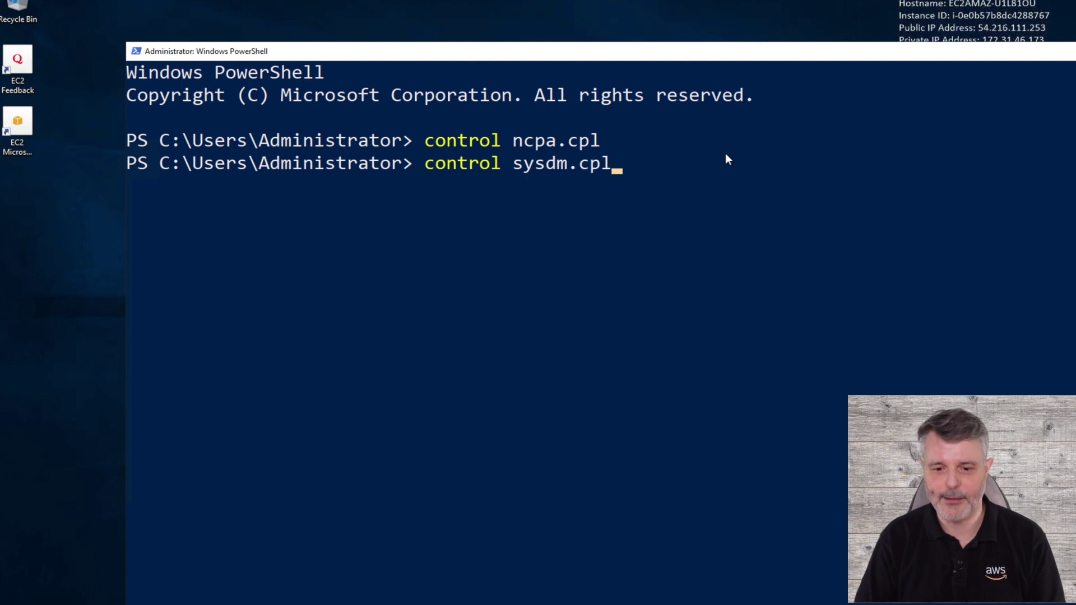
Open System Properties and change membership from WORKGROUP to the domain demo.domaine.fr.
key("Return")
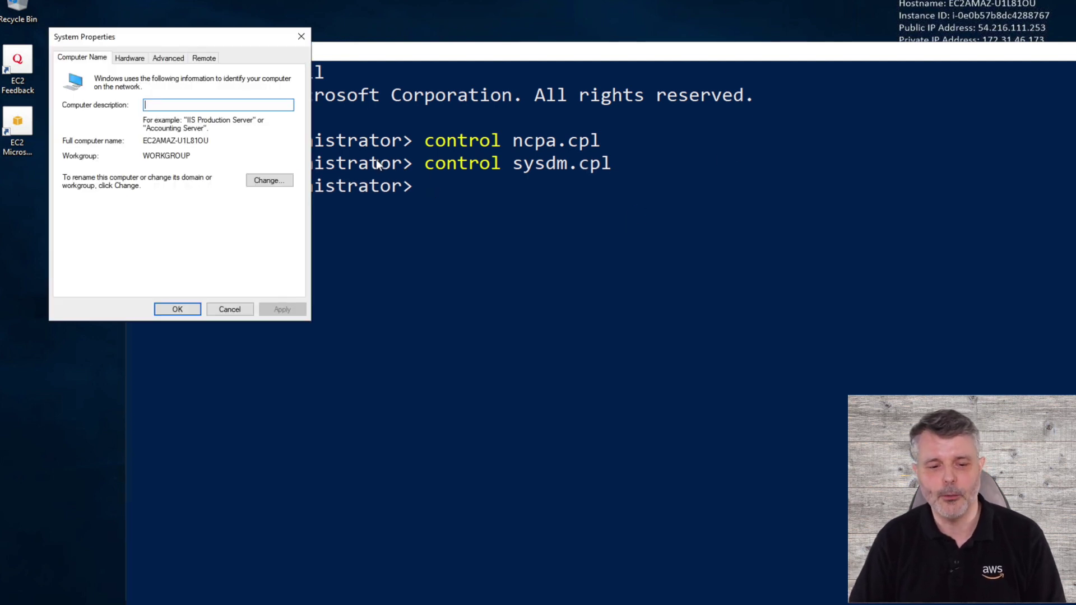
double_click(177, 158)
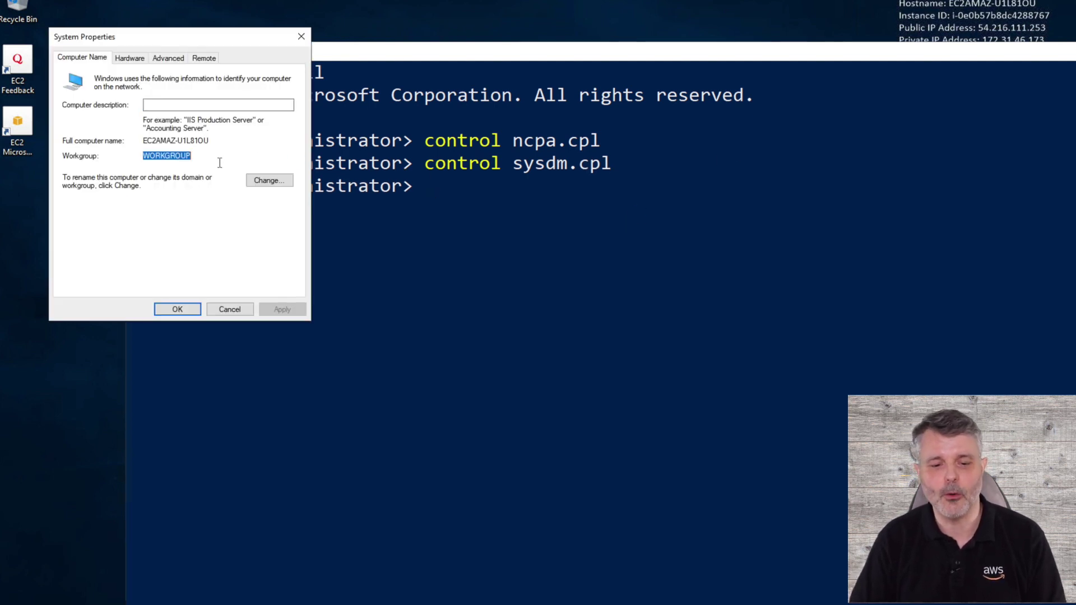
left_click(266, 180)
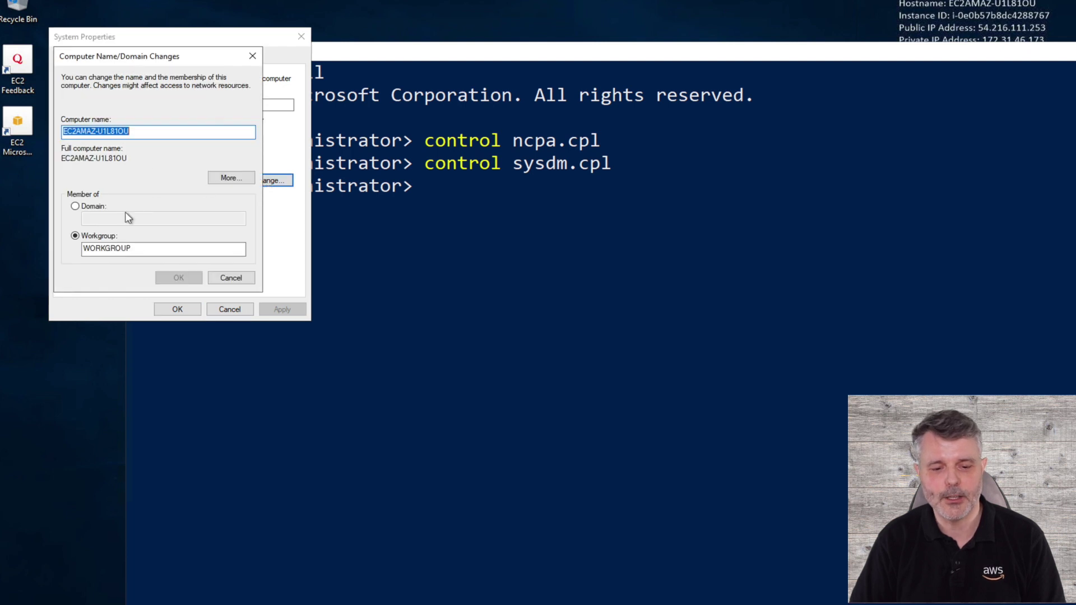
left_click(103, 208)
left_click(105, 215)
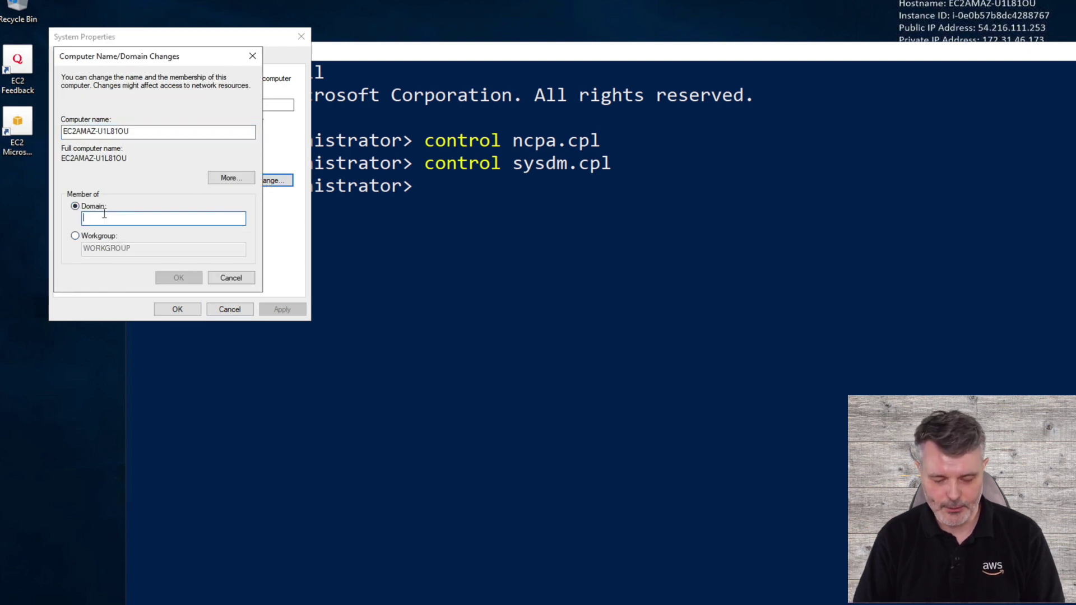
type("demo.domaine.fr")
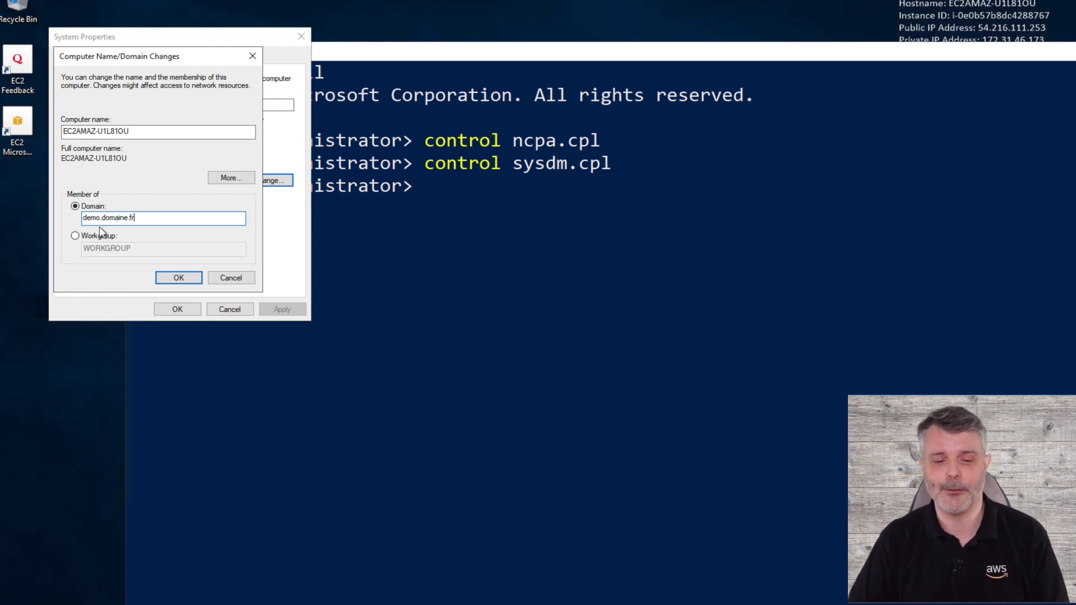
left_click(179, 279)
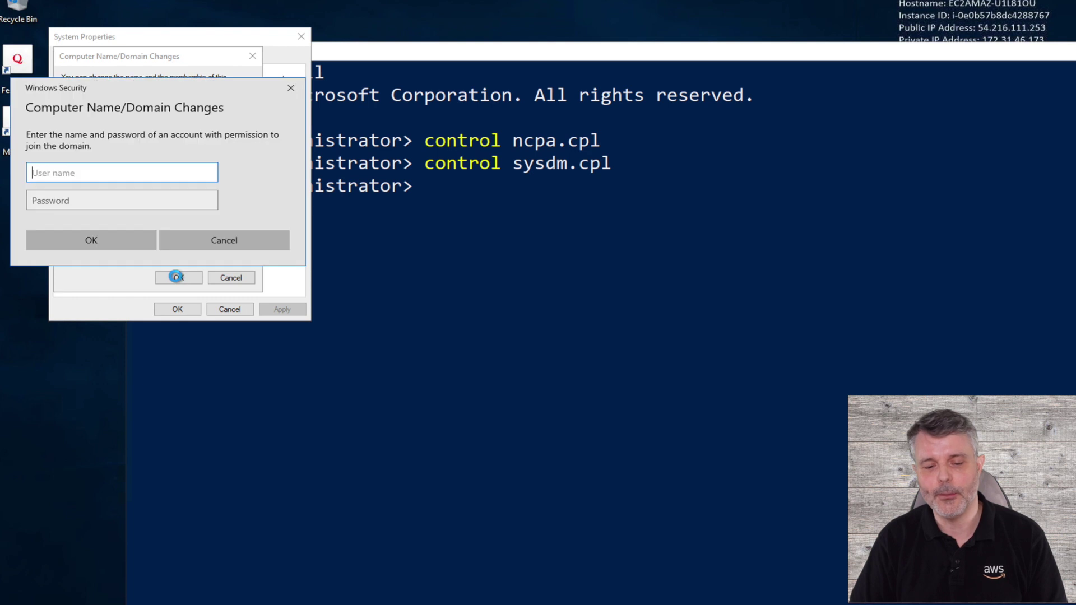
Authenticate with the domain admin username and password, then dismiss the welcome and restart notices.
type("admin")
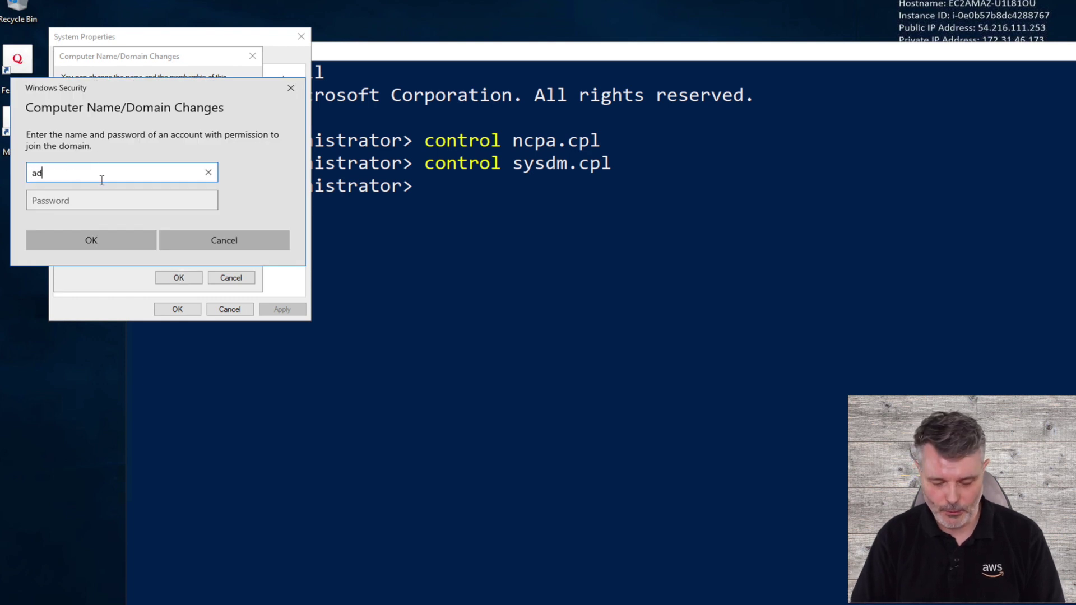
key("Tab")
type("•••••••••")
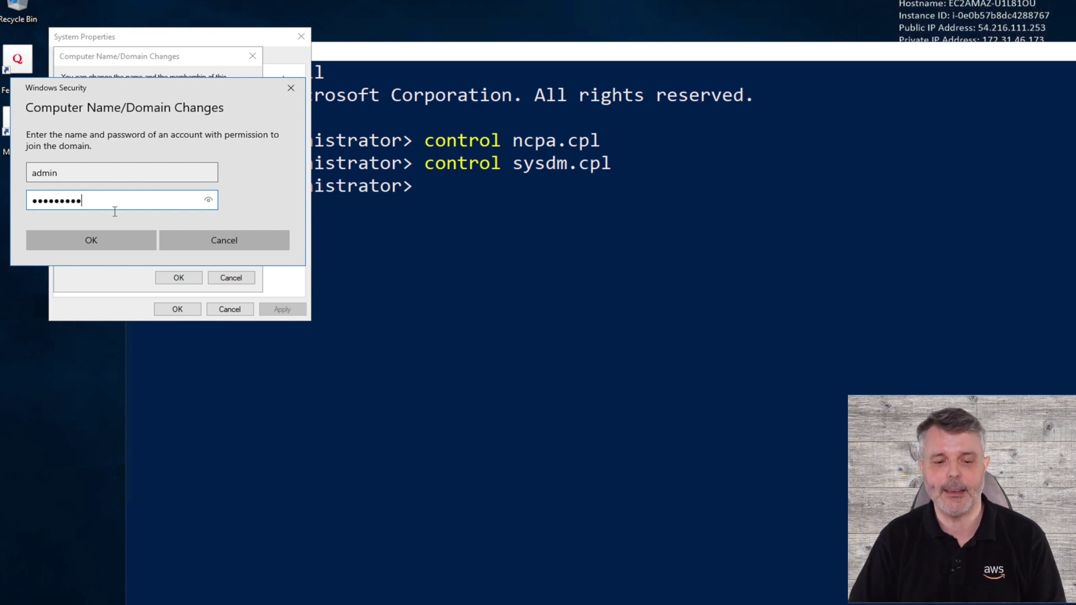
left_click(91, 240)
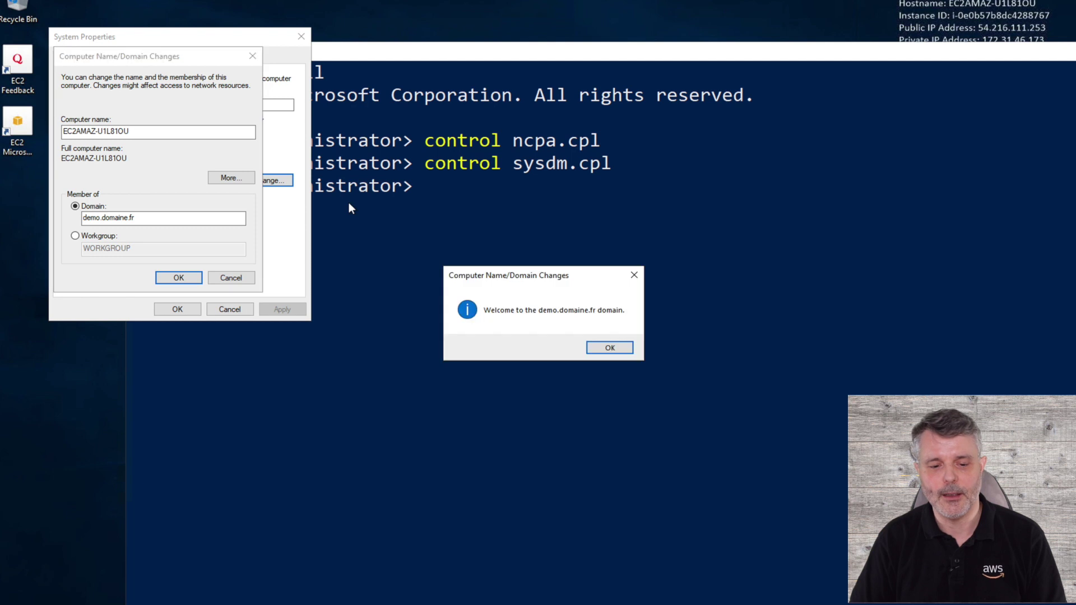
left_click(603, 350)
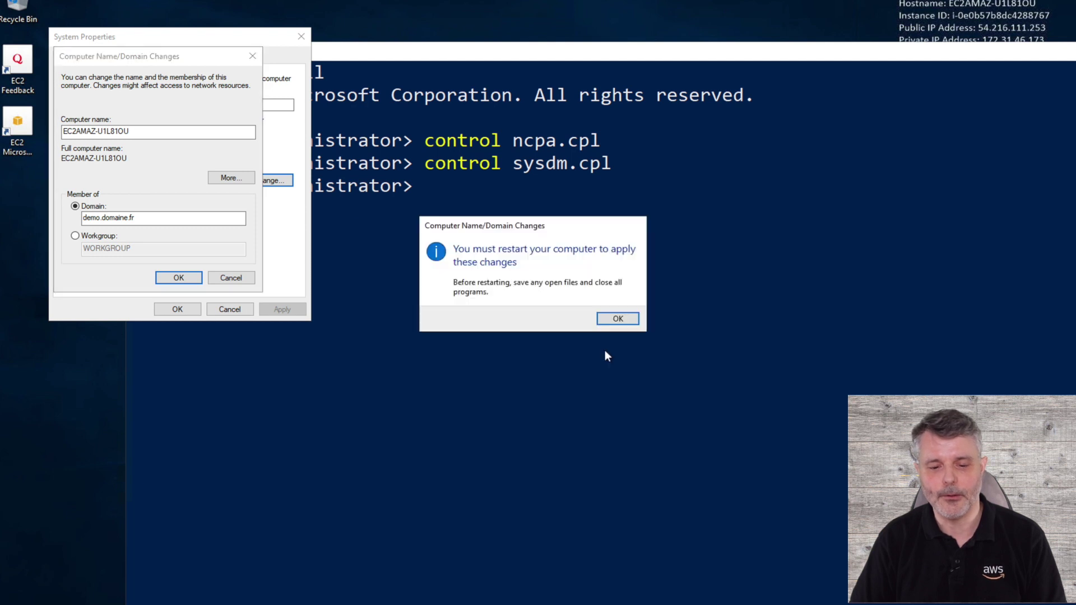
left_click(617, 319)
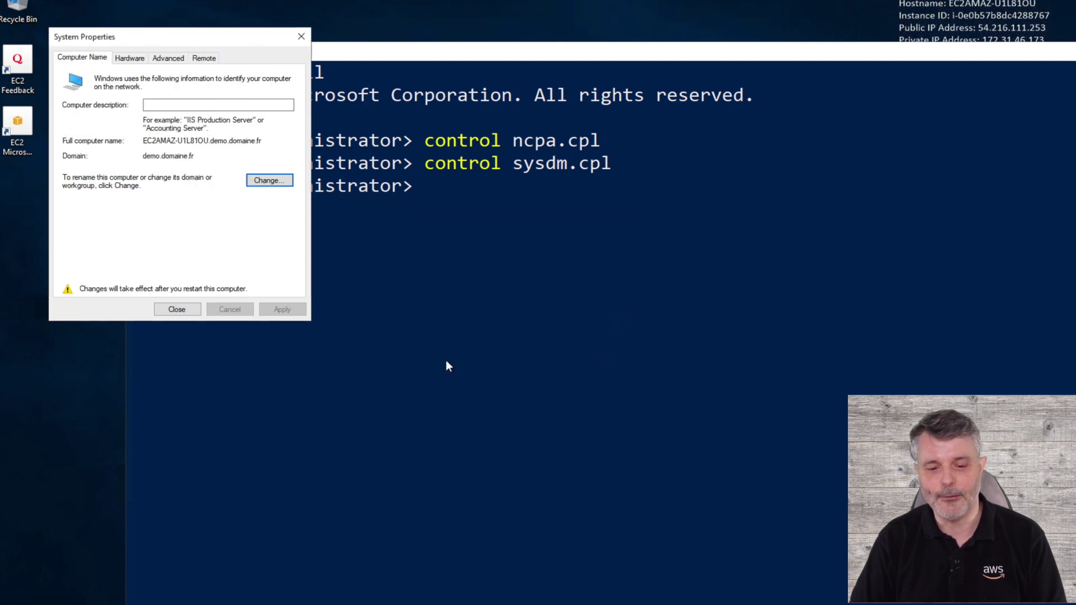
Restart the server from the Start menu power options with the default reason.
key("super")
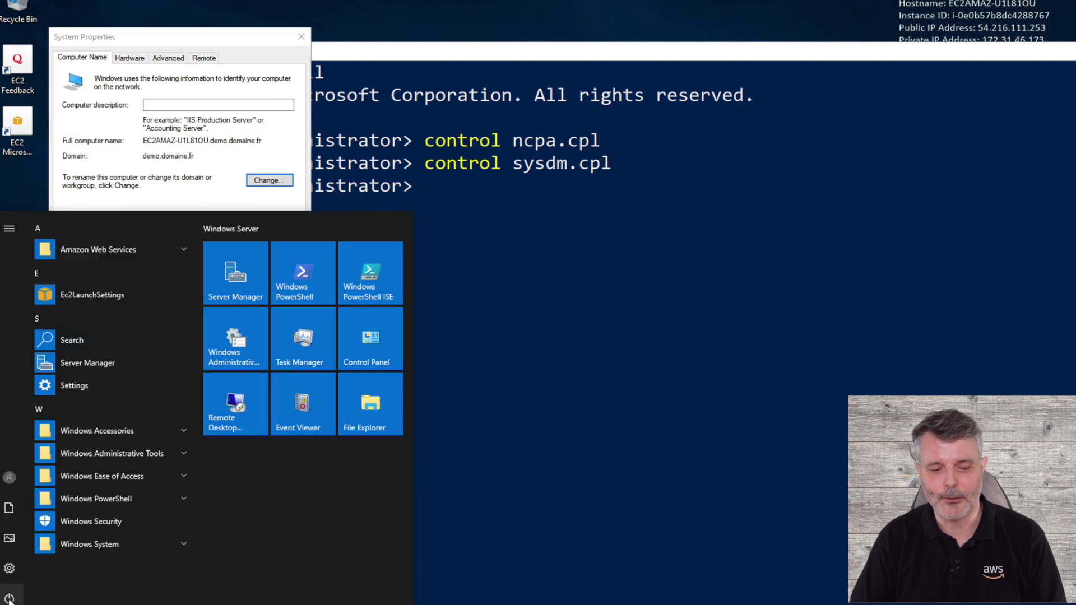
left_click(9, 599)
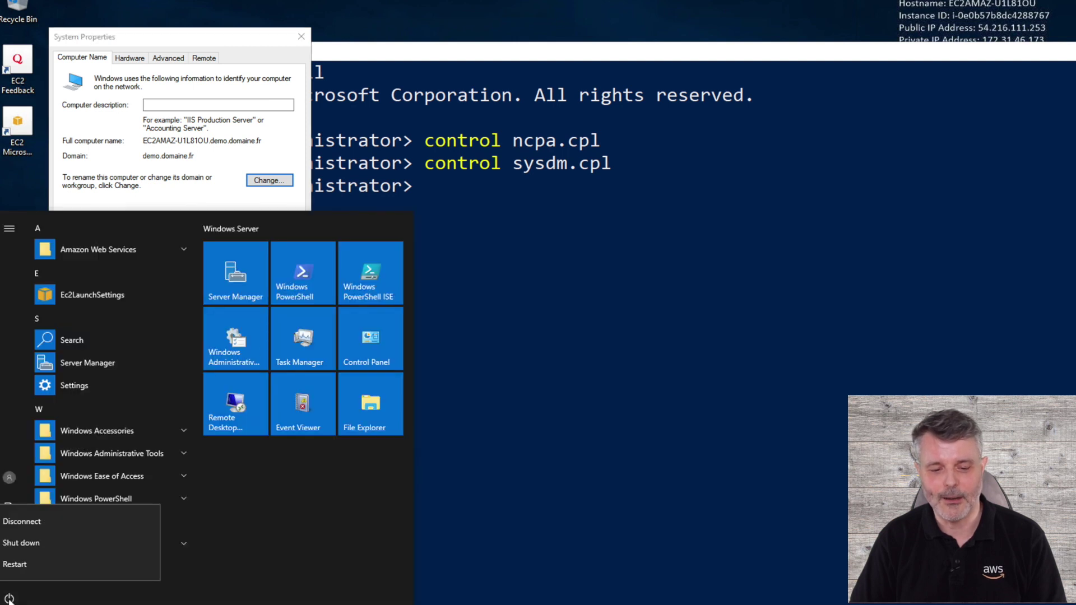
left_click(30, 562)
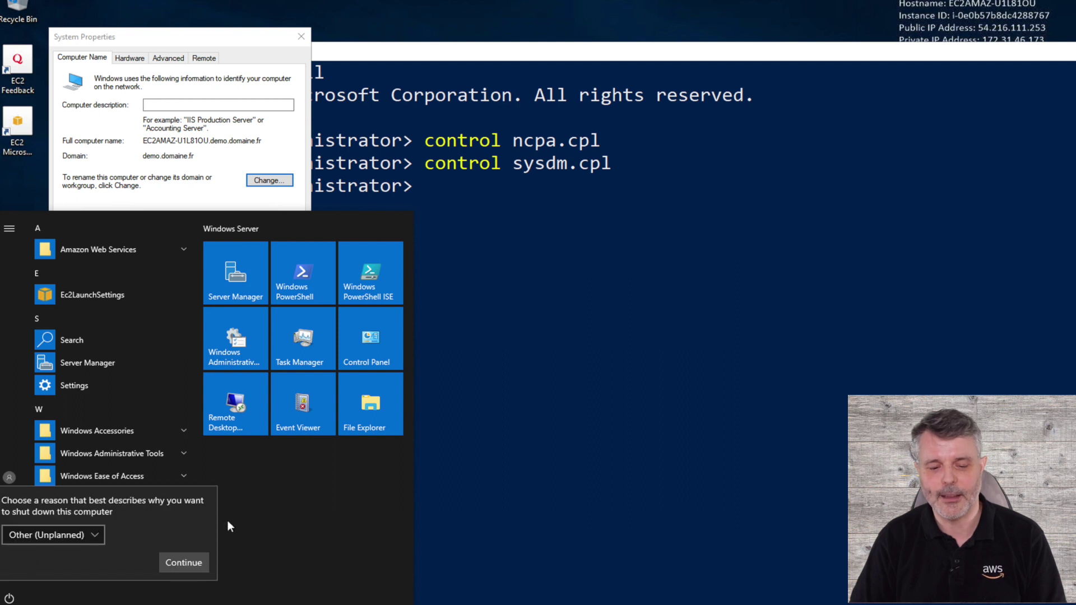
left_click(177, 560)
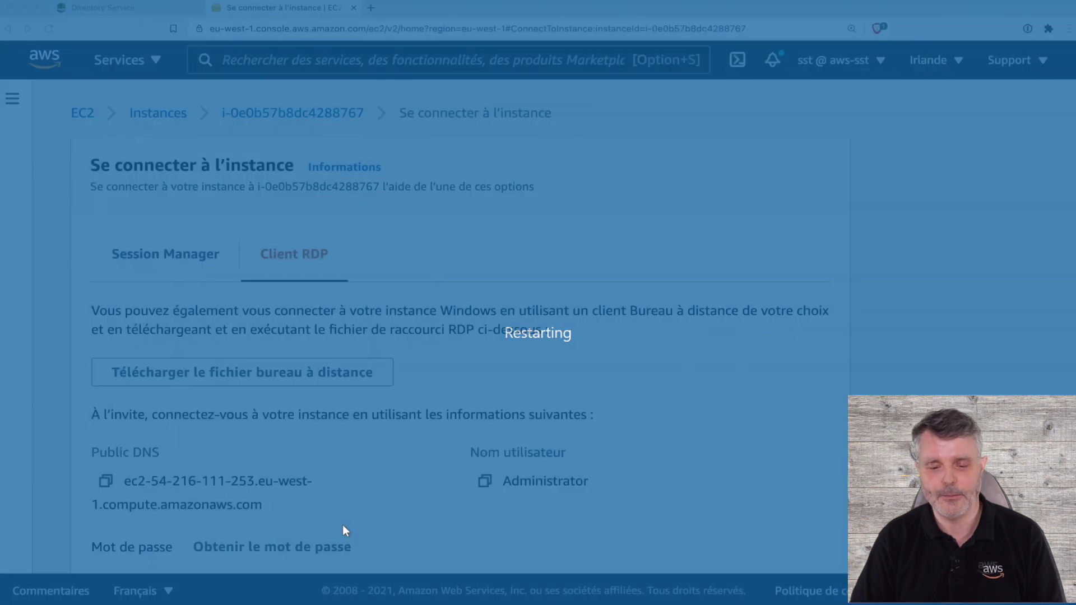
Download the instance's remote desktop connection file from the EC2 console.
scroll(332, 372, "down", 3)
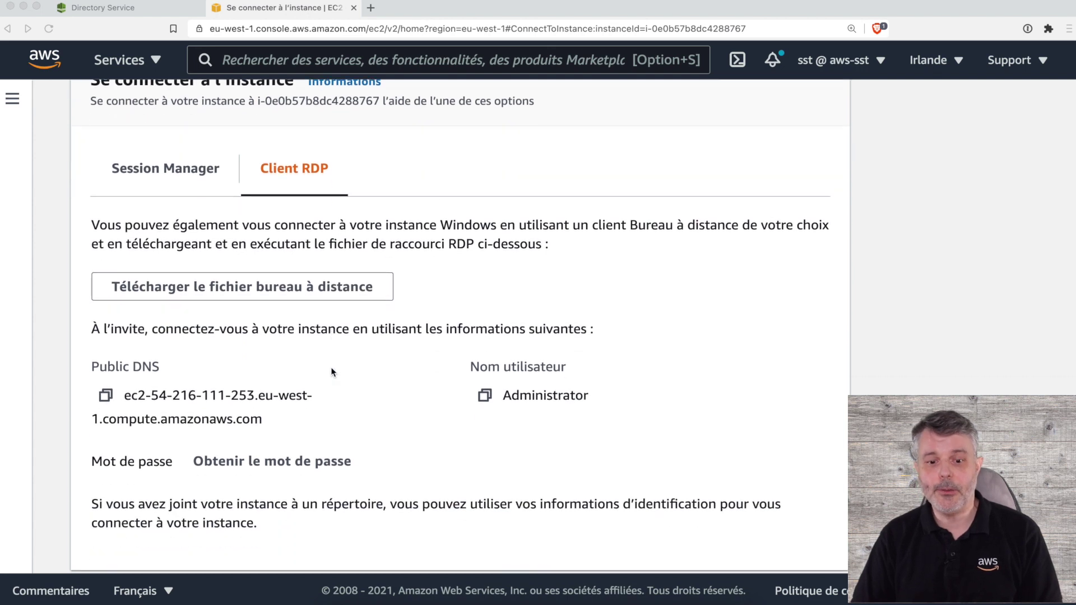
left_click(312, 288)
left_click(281, 288)
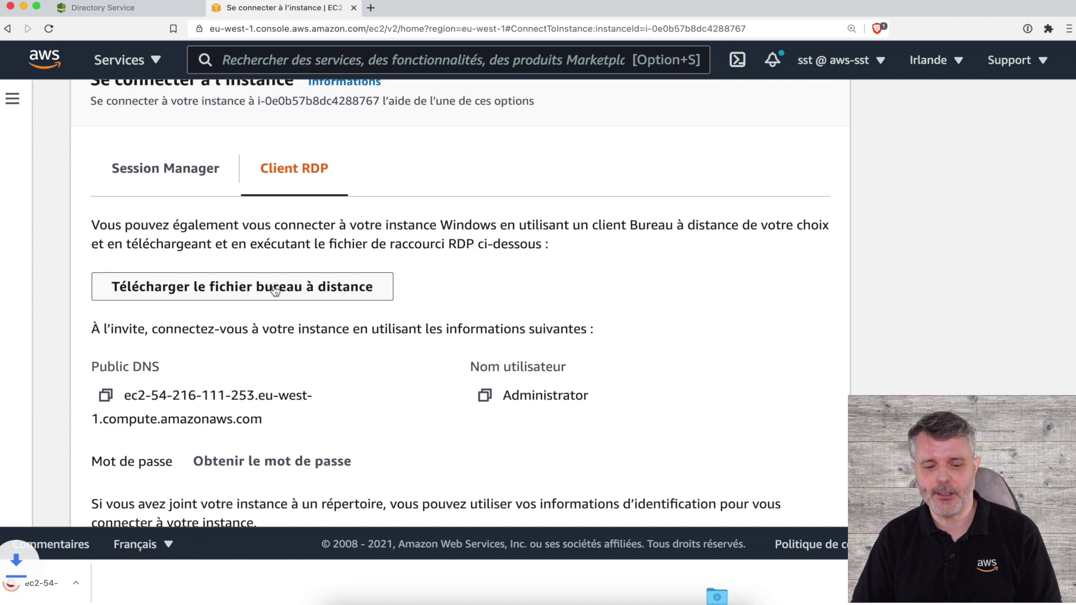
Open the downloaded .rdp file, accept the certificate, and connect with the domain admin username and password.
left_click(57, 583)
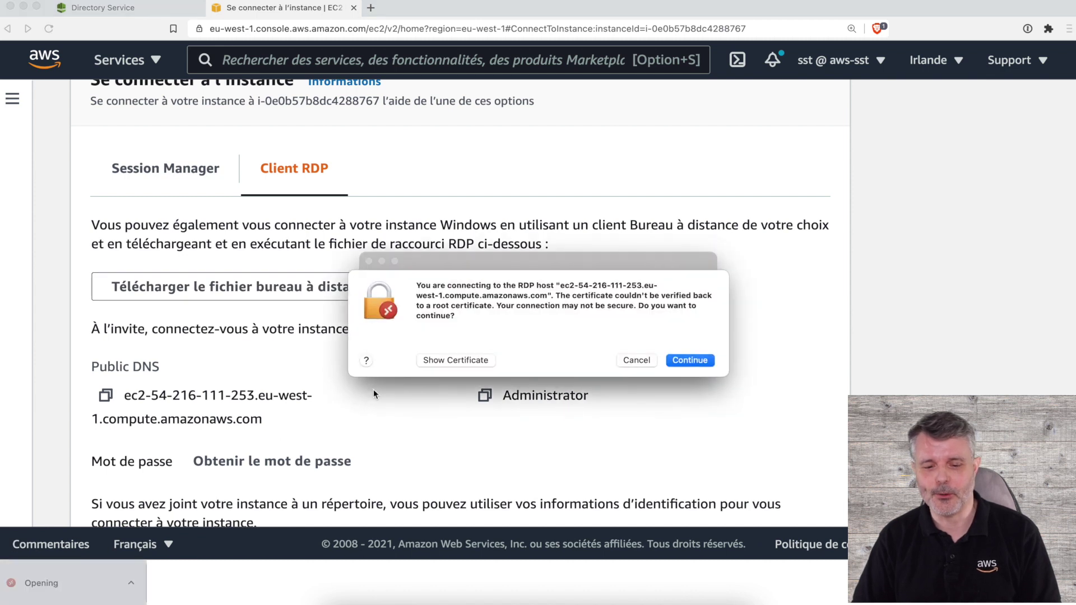
left_click(690, 361)
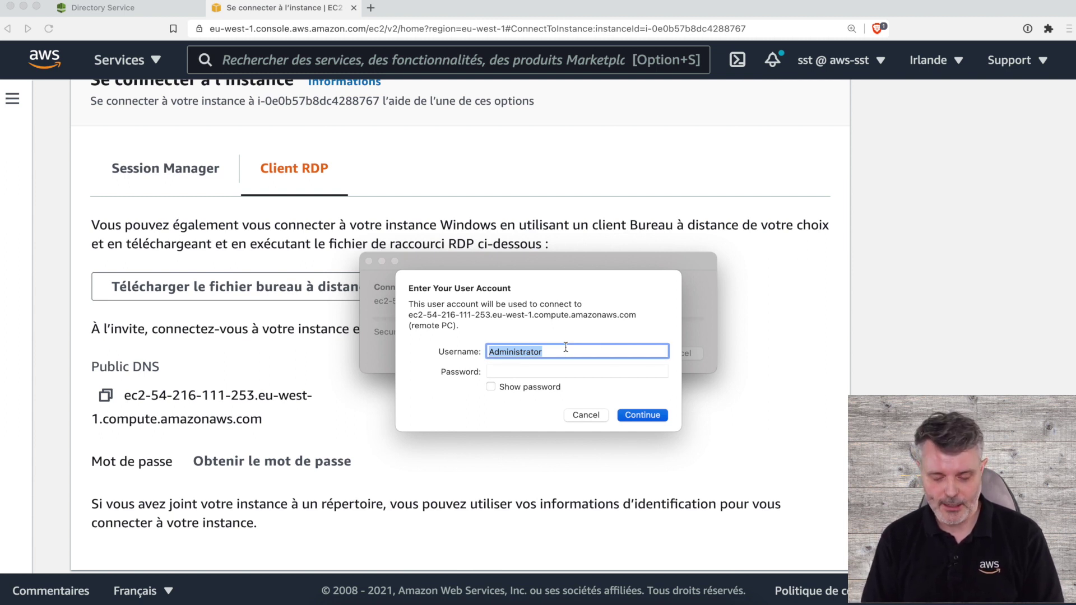
type("demo\\")
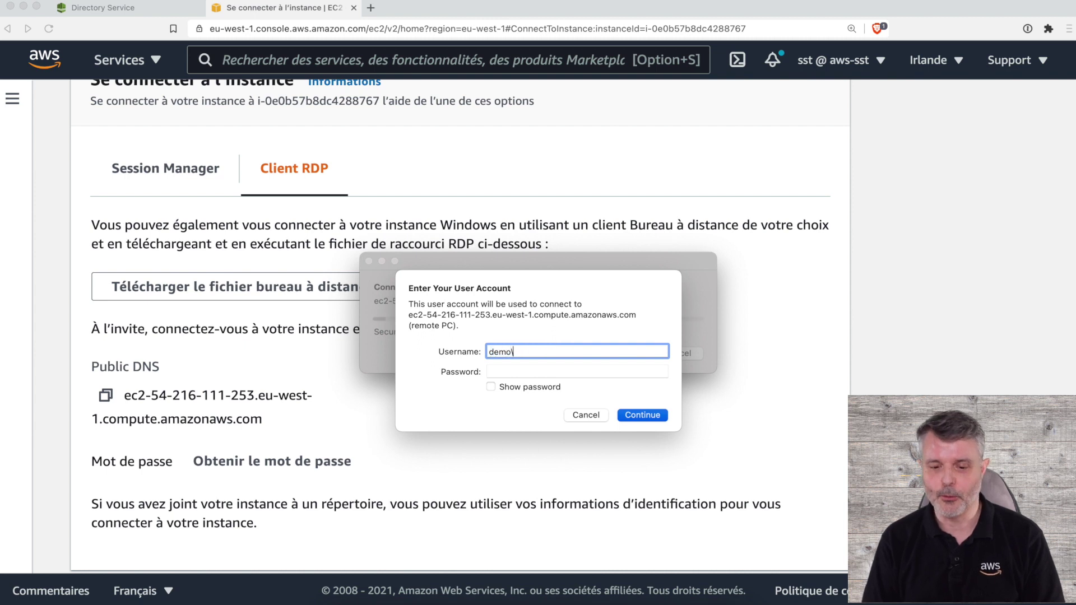
type("admin")
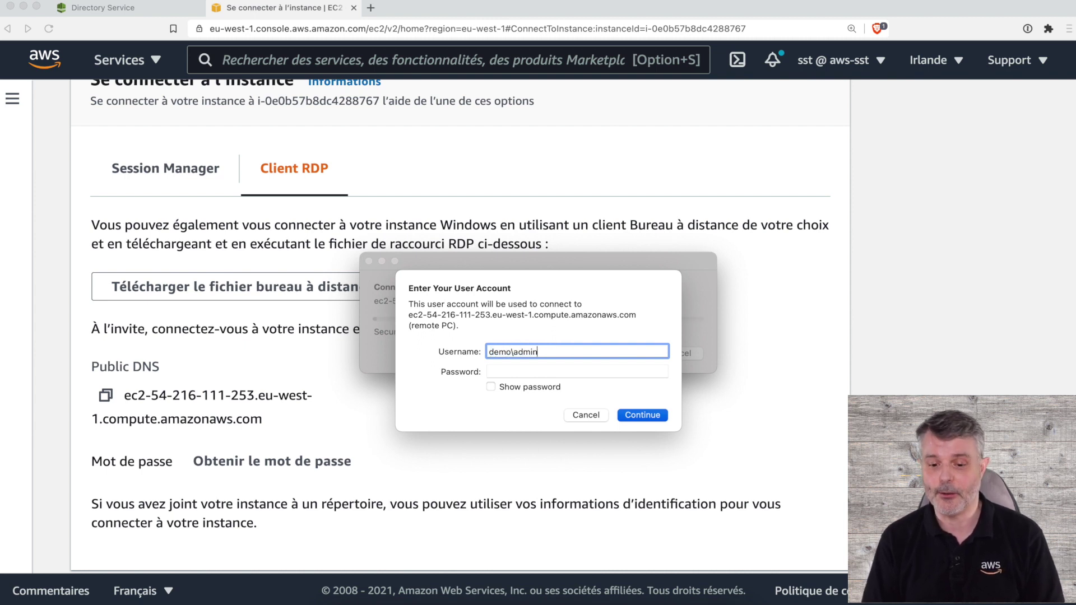
key("Tab")
type("•••••••")
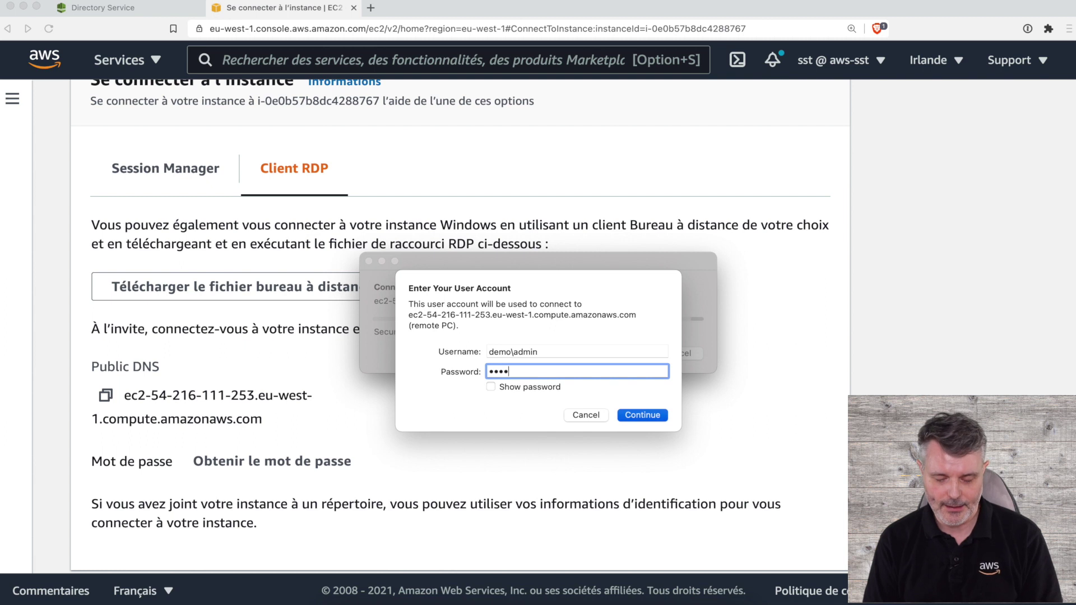
type("•")
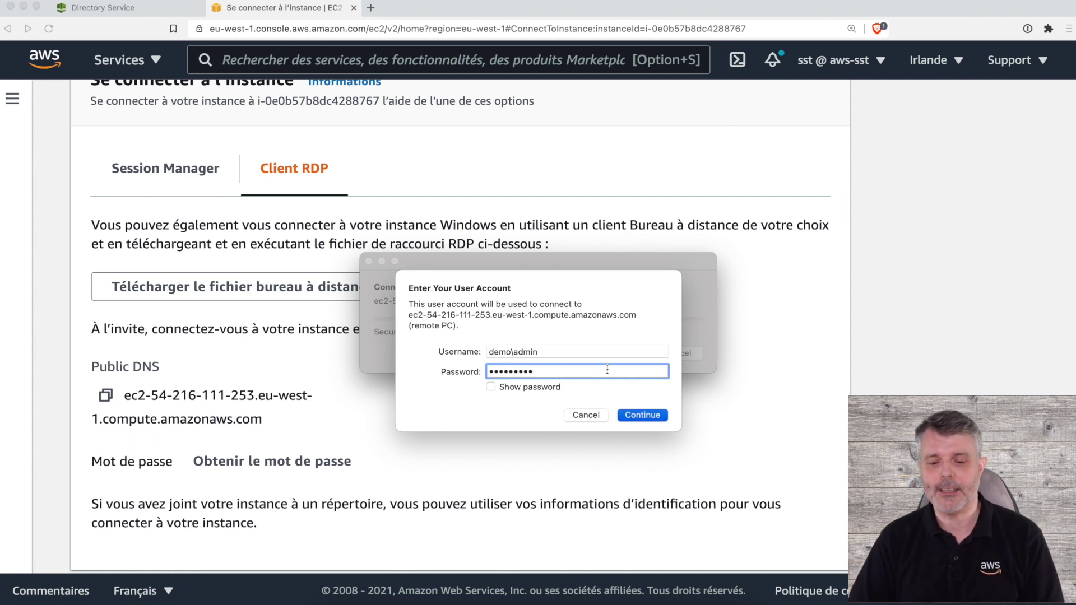
left_click(645, 414)
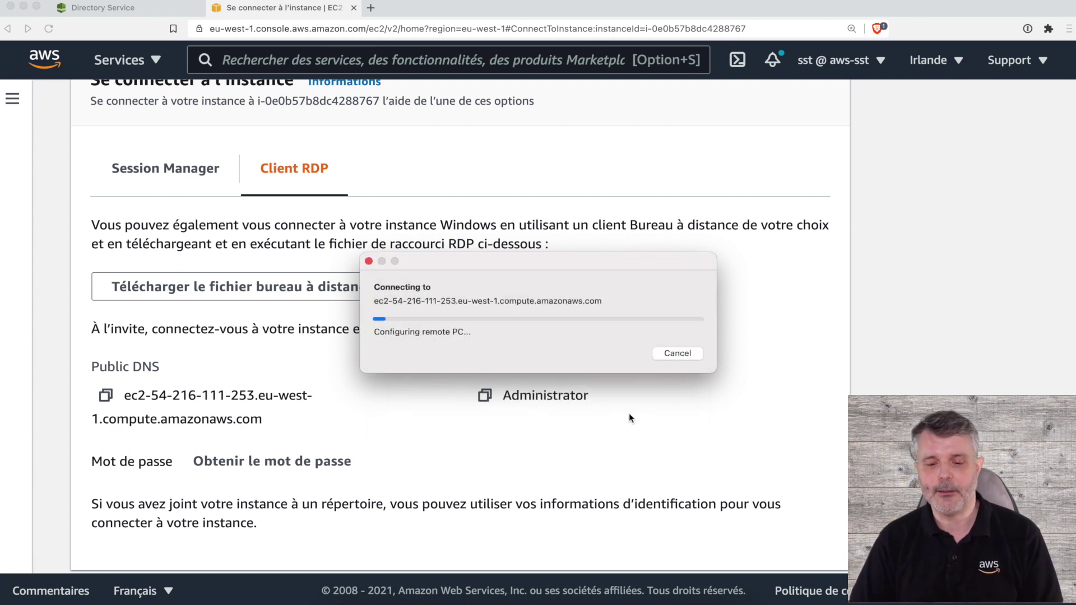